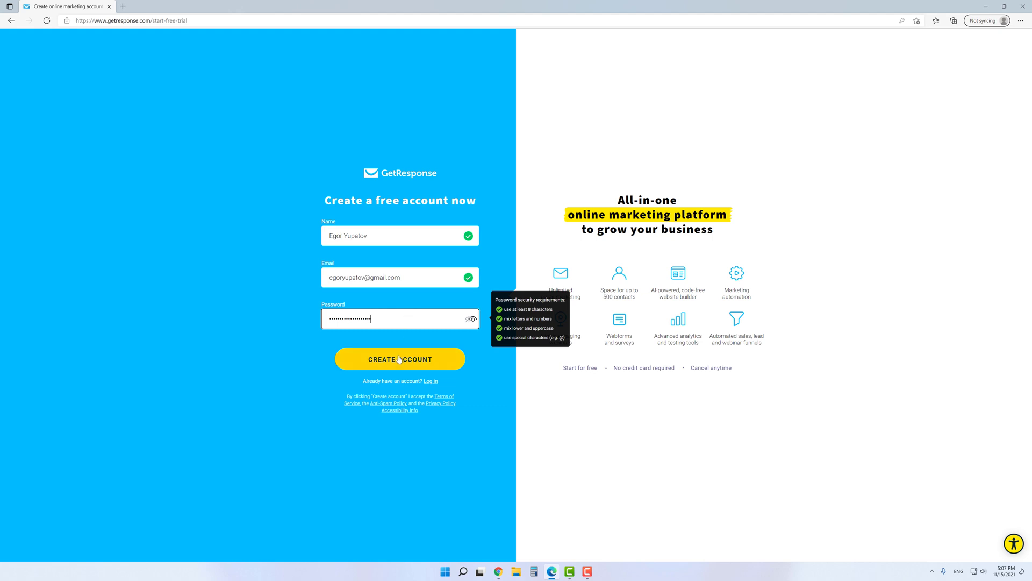
Step: Submit the completed free-account sign-up form to create the GetResponse account
click(398, 360)
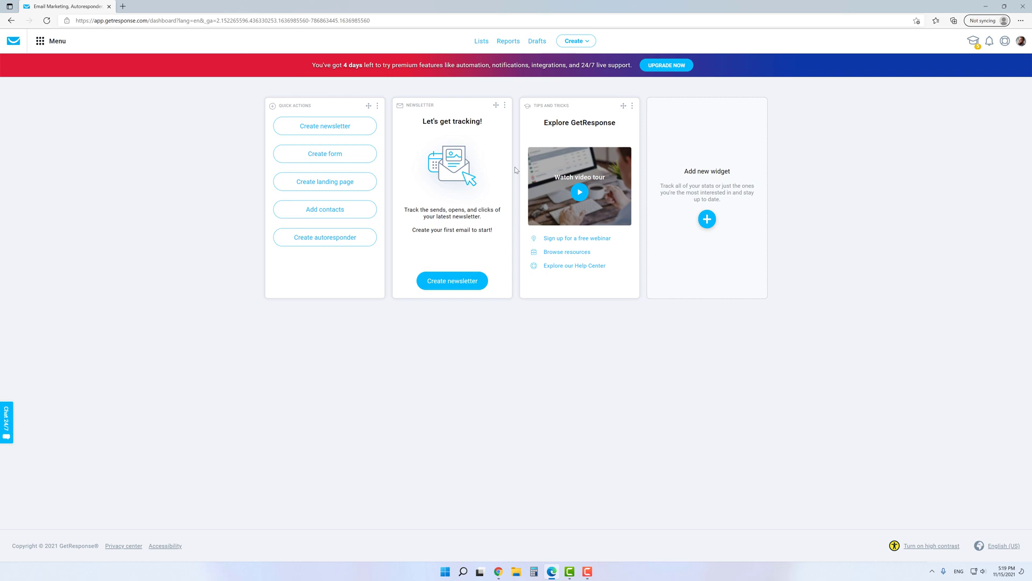
Step: Go to the Website Builder from the GetResponse tools menu
click(52, 43)
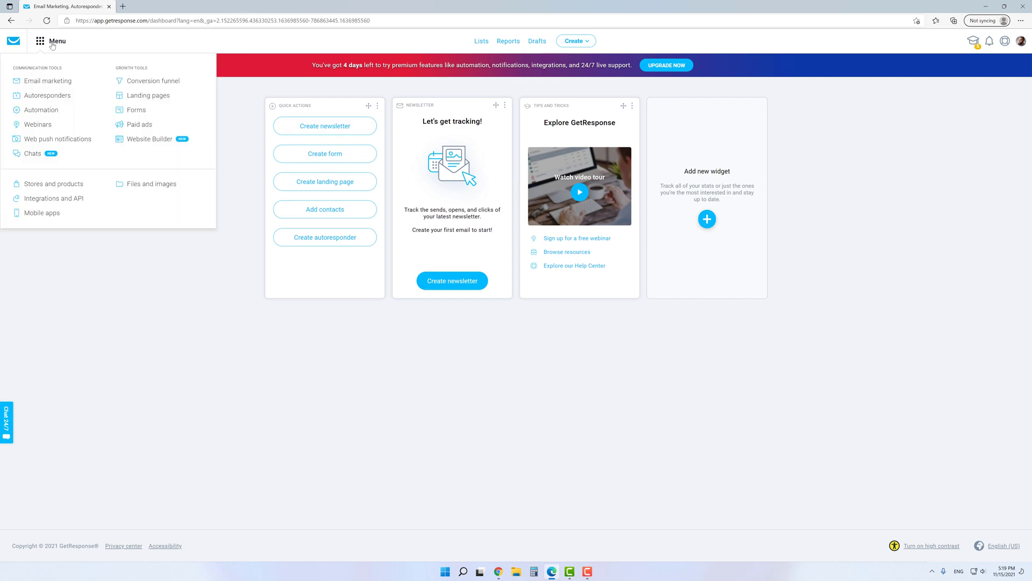
click(150, 140)
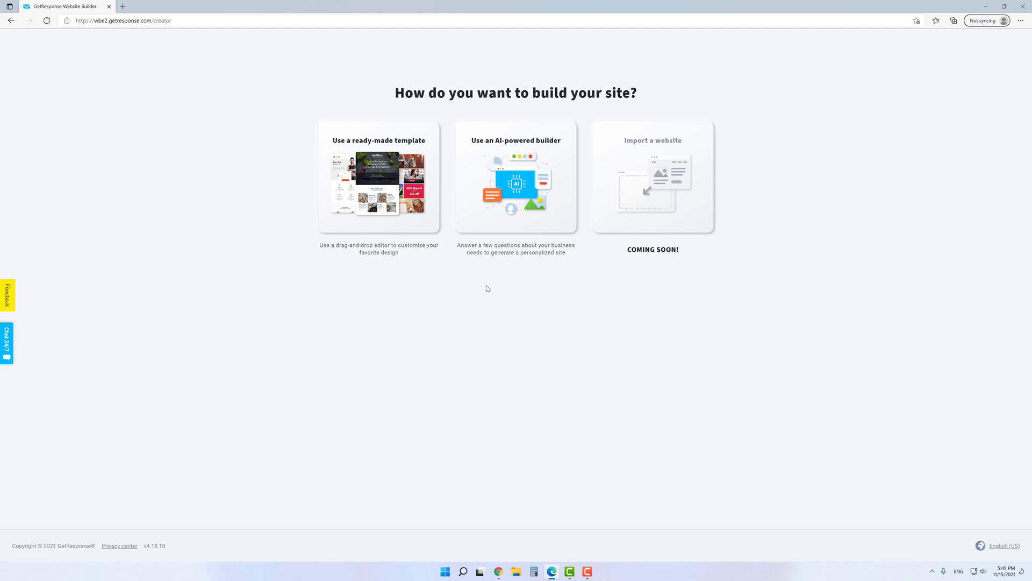
Step: Browse the ready-made and blank templates, then start the site from Predesigned #004
click(385, 203)
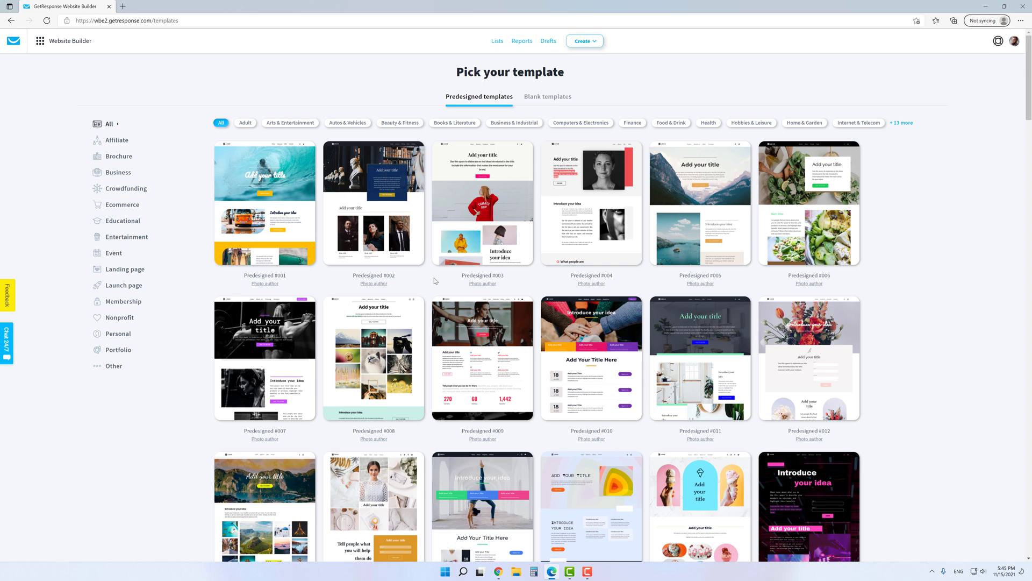
click(545, 102)
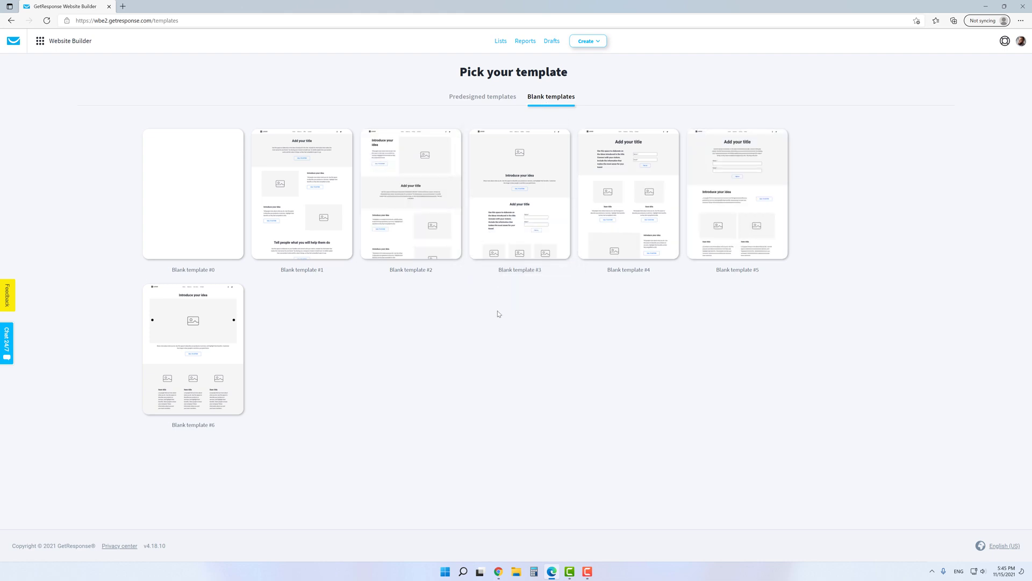
click(501, 98)
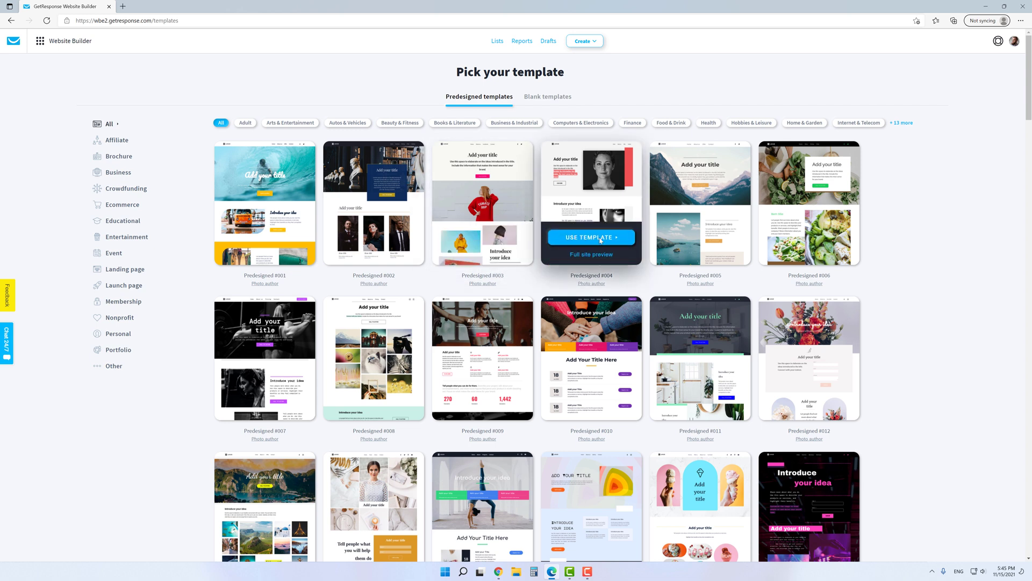
click(600, 237)
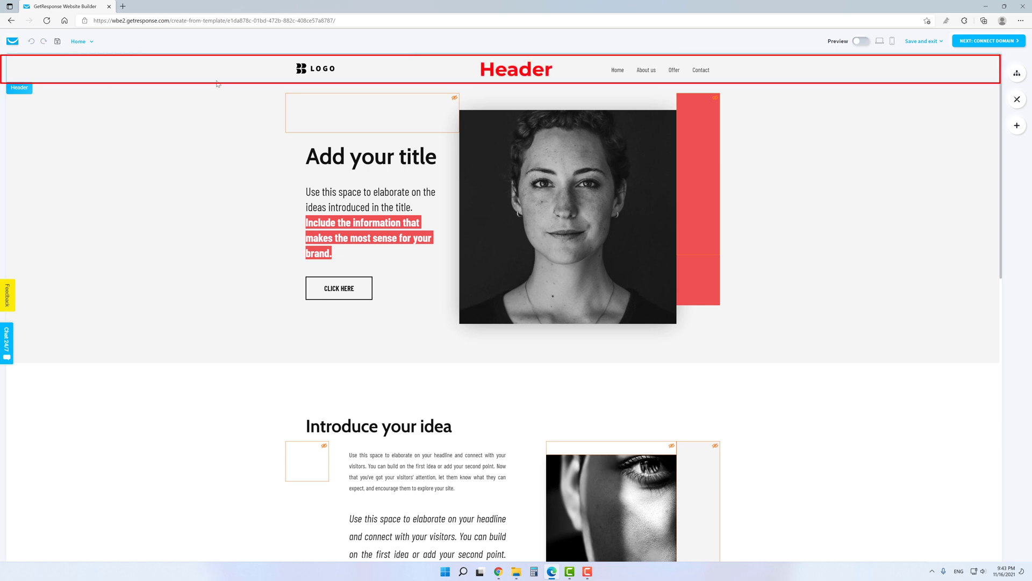
scroll(221, 251, down, 6)
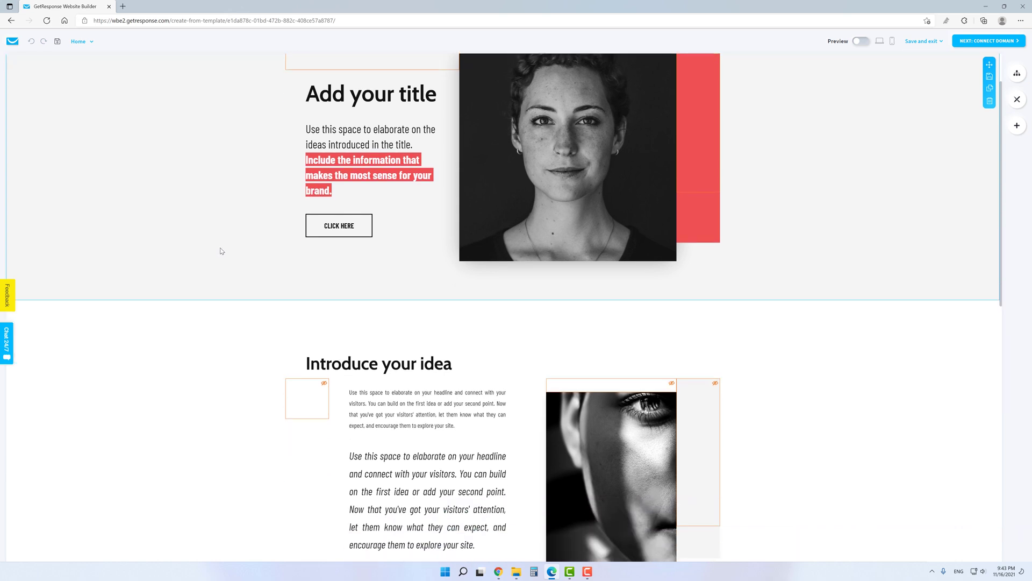
scroll(220, 250, down, 6)
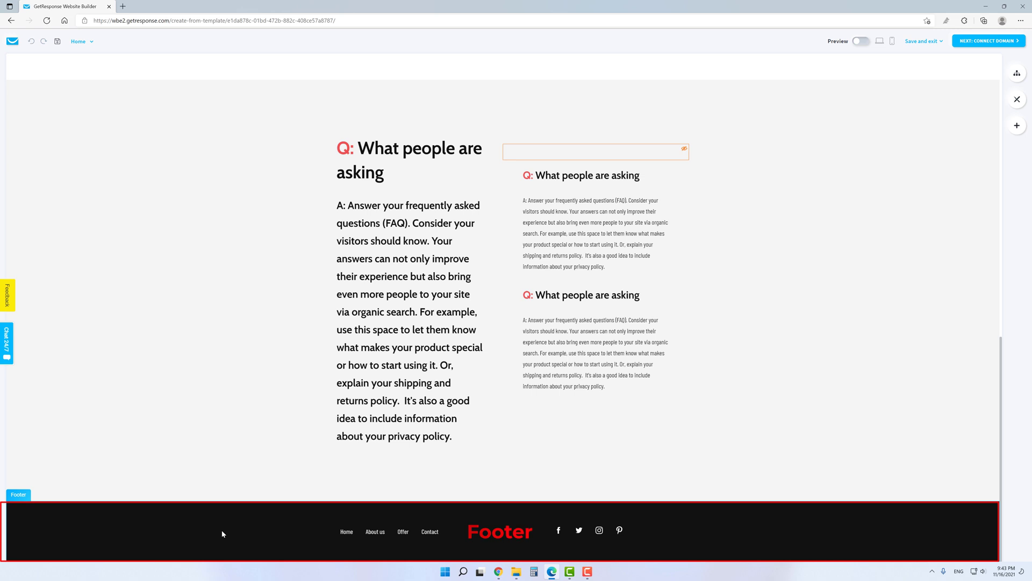
scroll(221, 533, up, 7)
scroll(223, 533, up, 5)
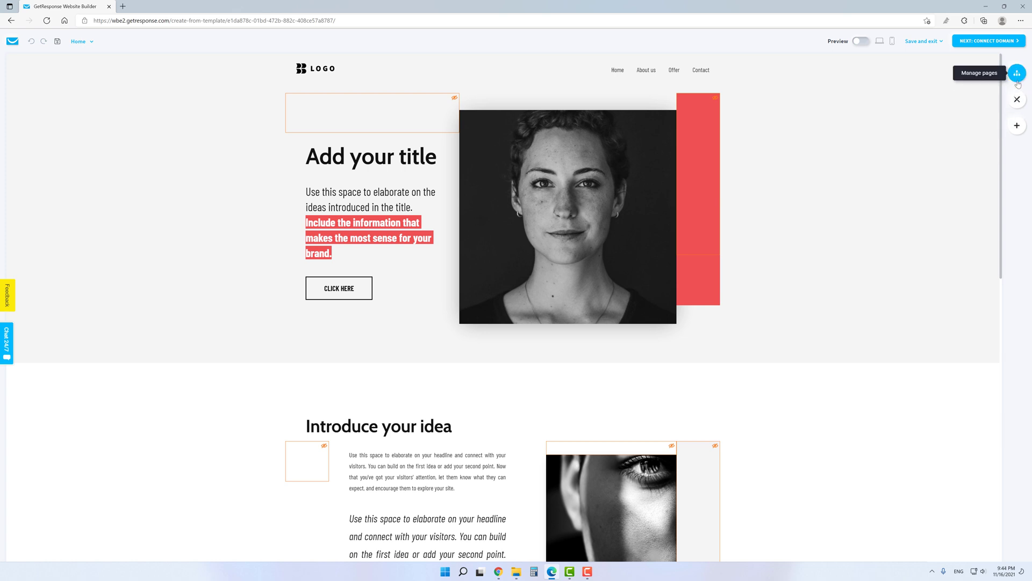
Step: Show the site page list and preview the About us, Contact and Home pages
click(1017, 73)
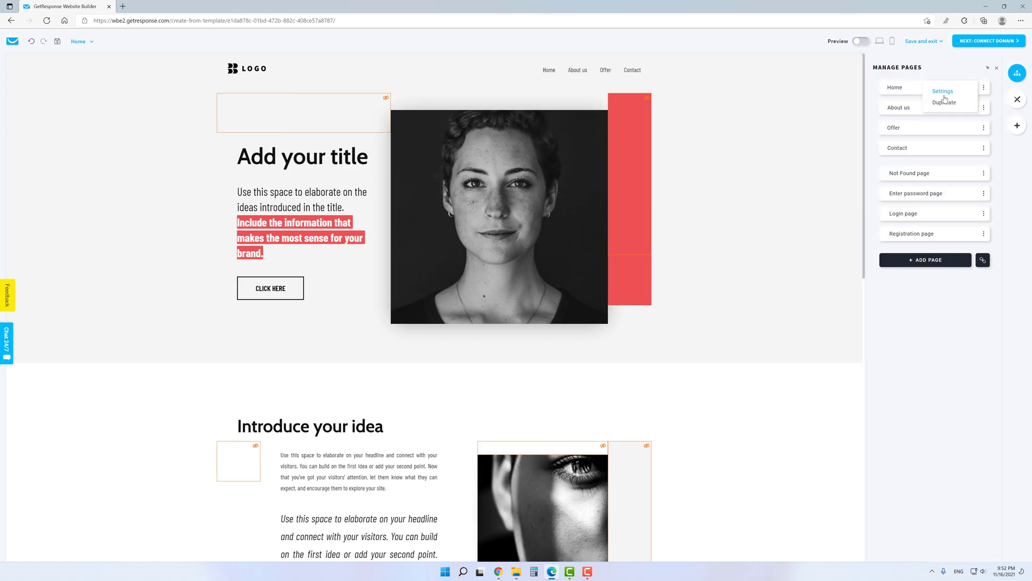
click(910, 107)
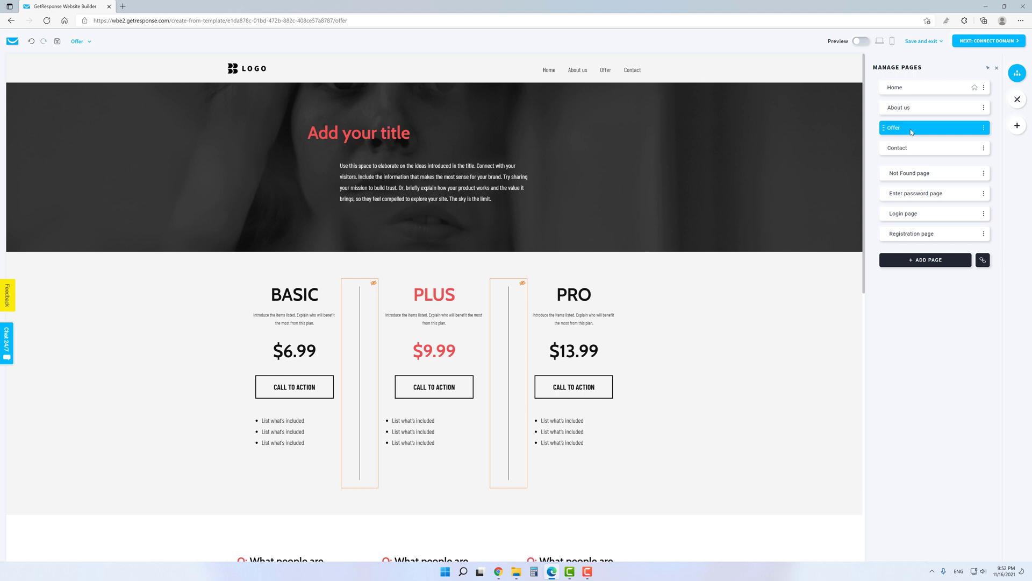
click(911, 148)
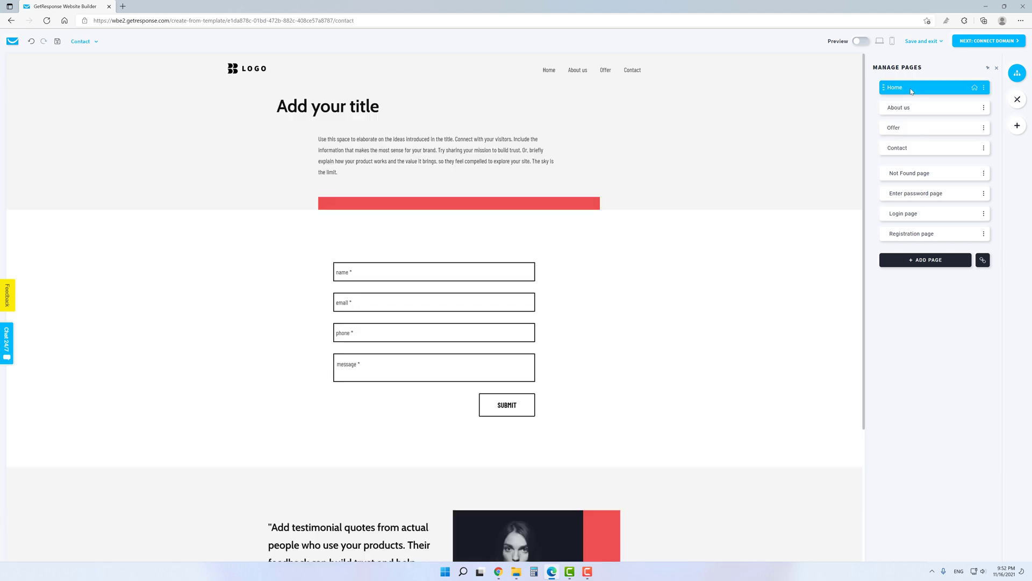
click(911, 89)
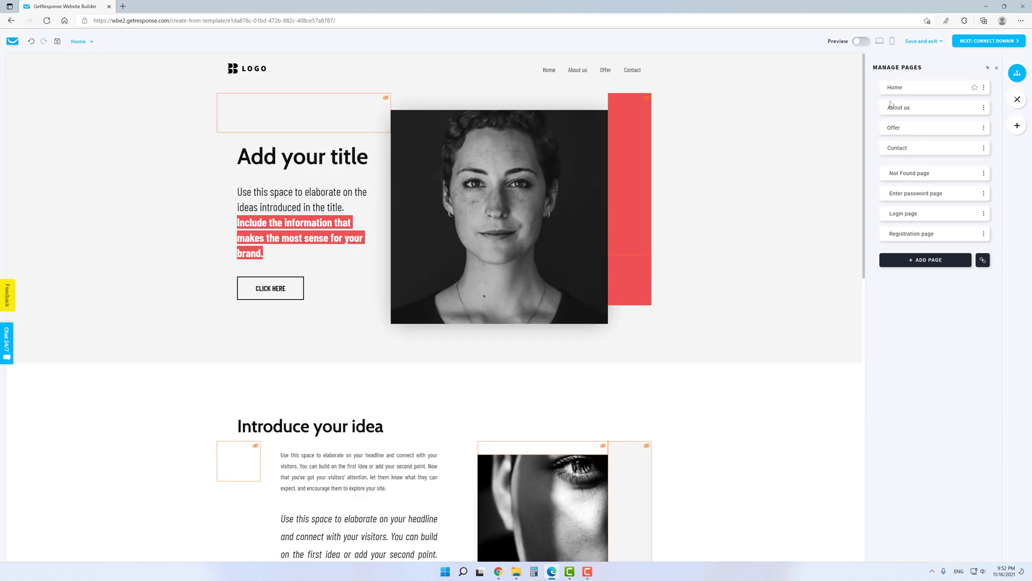
Step: Move About us below Offer and back above it, then show its options menu
drag(883, 108, 885, 134)
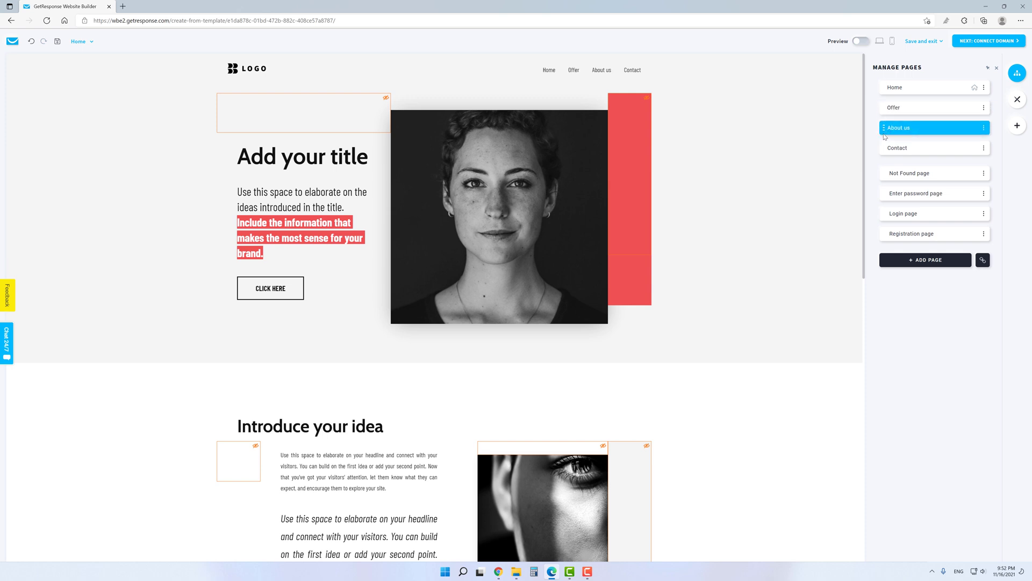
drag(884, 131, 883, 107)
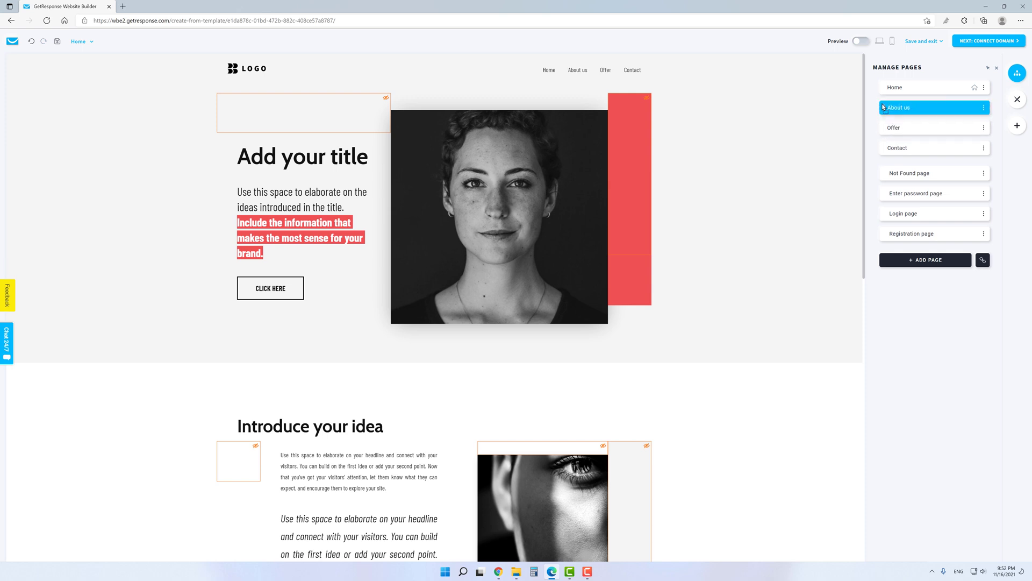
click(985, 108)
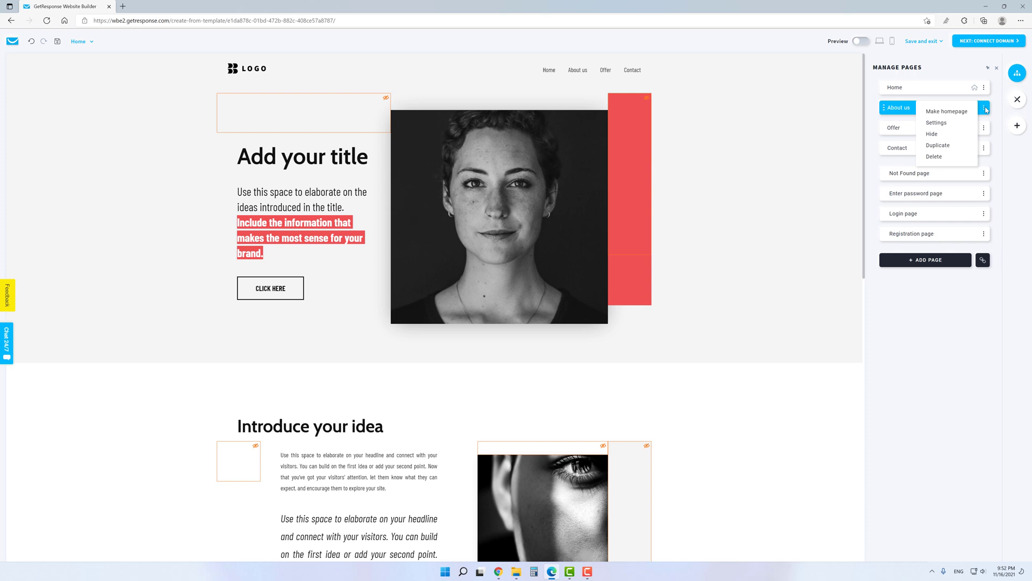
Step: Review About us General, SEO, Social media and Access settings unchanged, then show Home's options
click(945, 124)
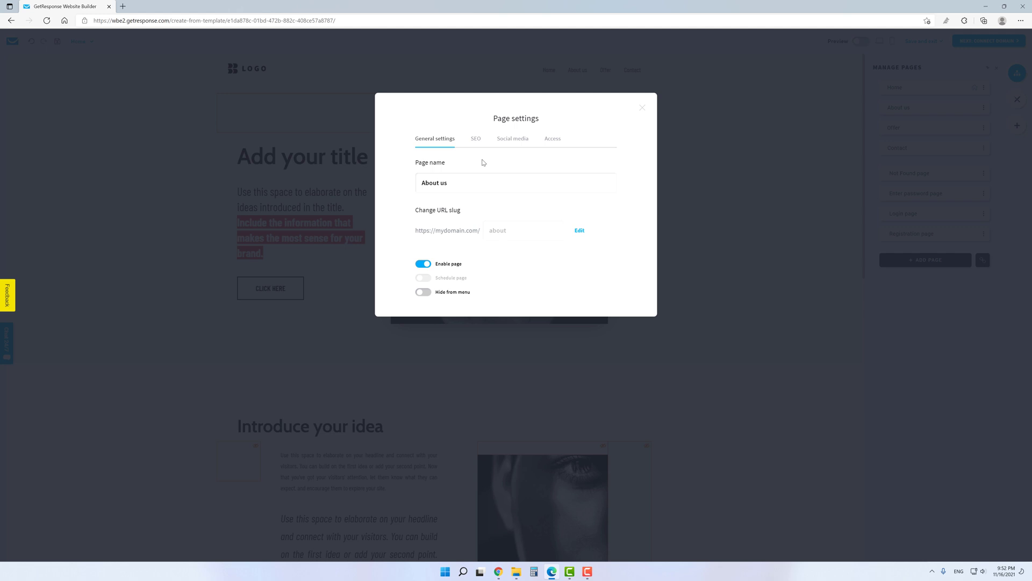
click(476, 139)
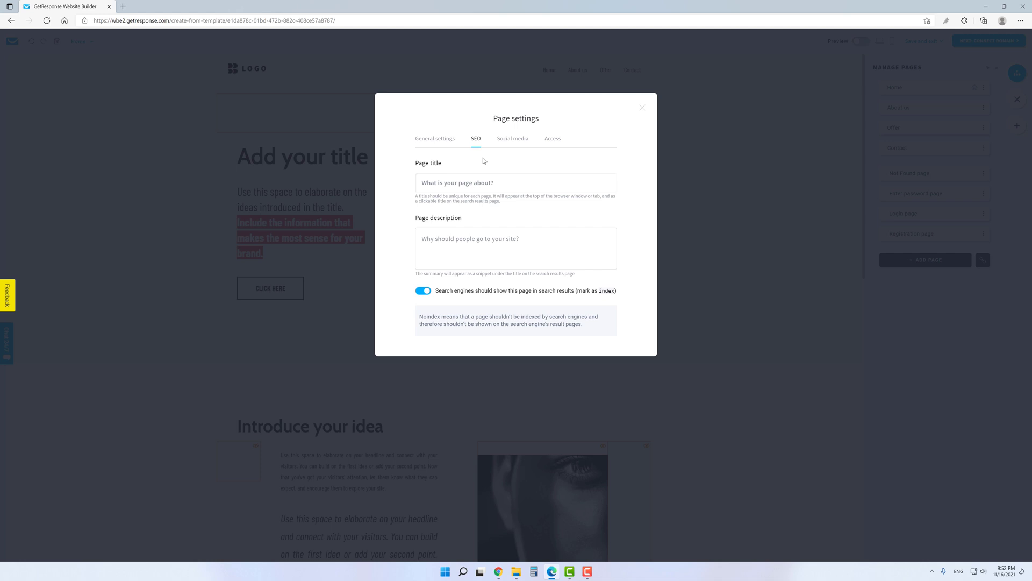
click(512, 142)
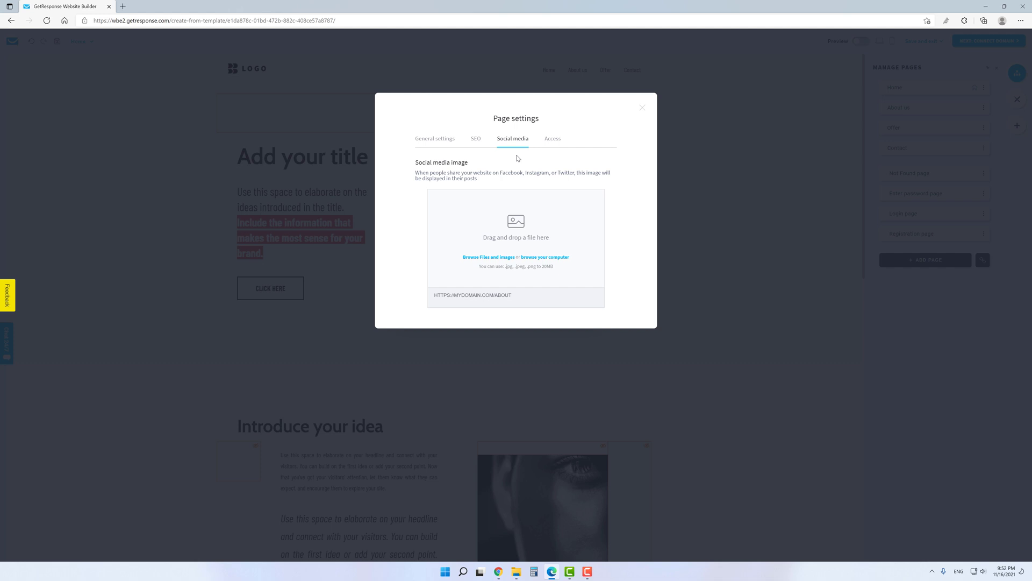
click(554, 141)
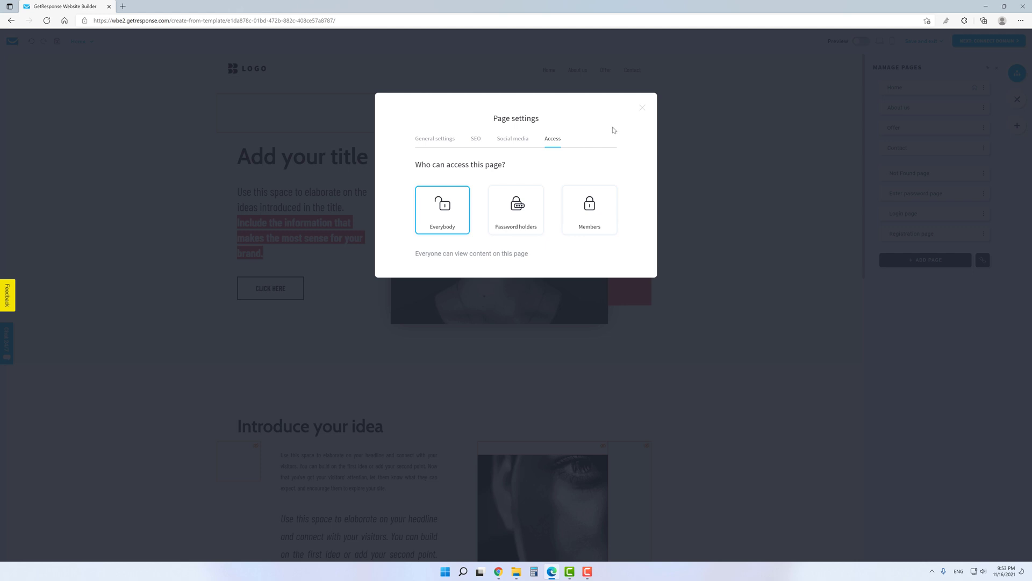
click(642, 108)
click(983, 88)
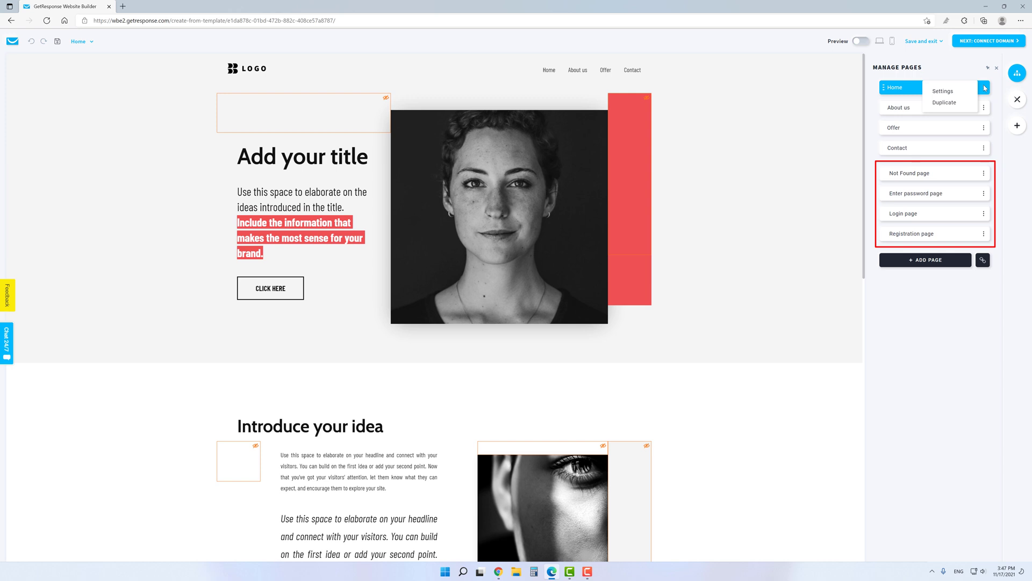
click(927, 174)
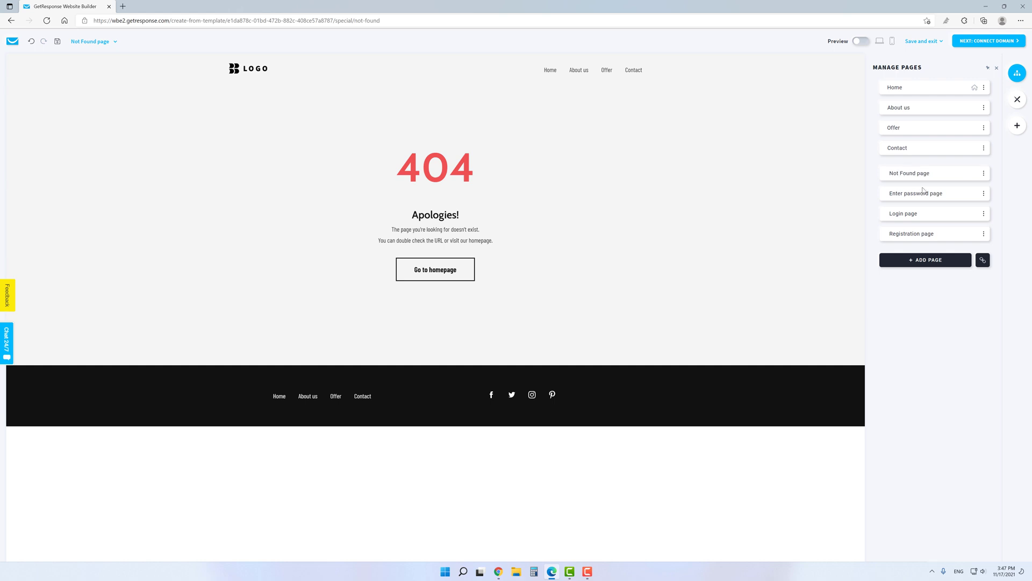
click(922, 198)
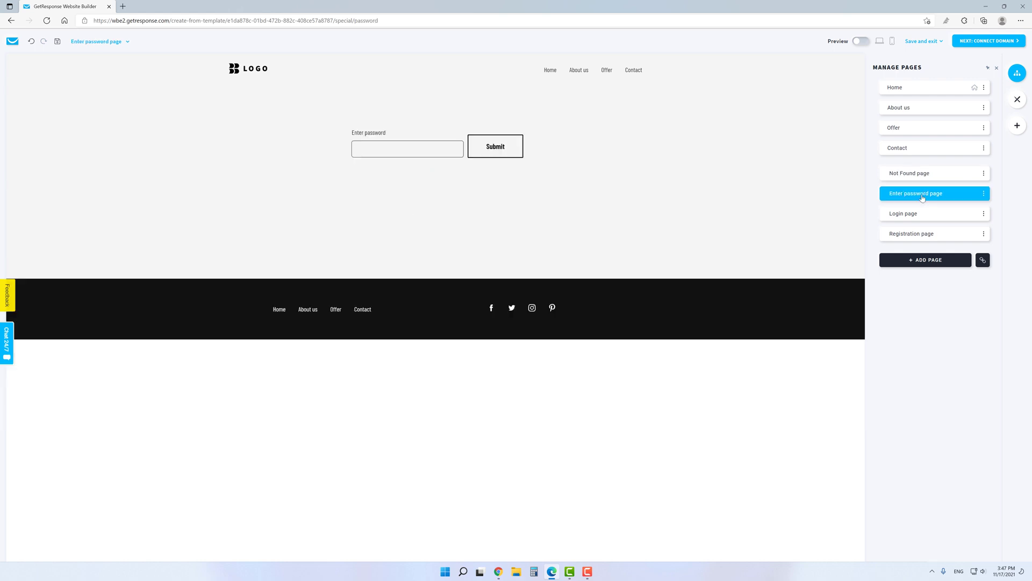
click(922, 217)
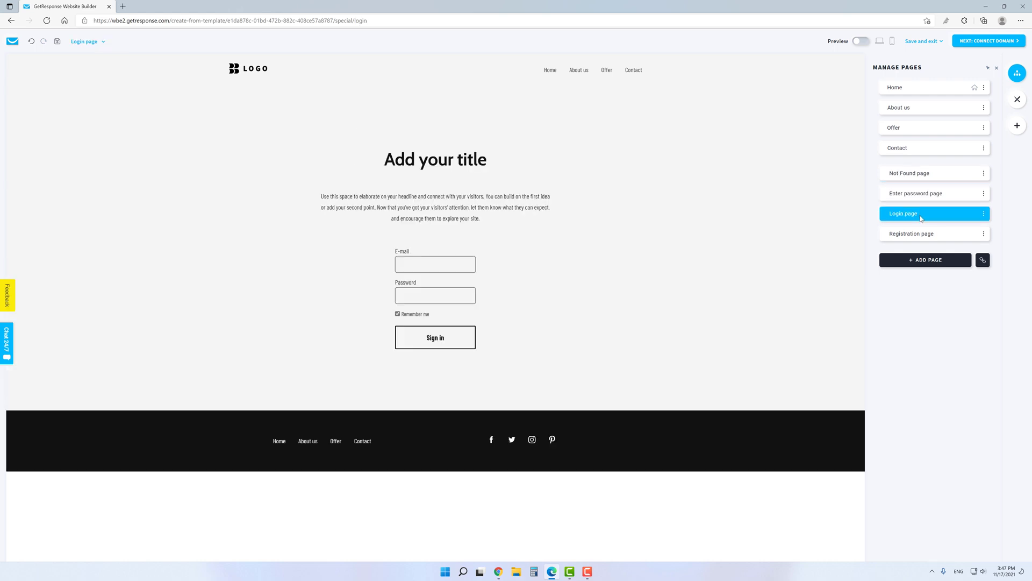
click(910, 89)
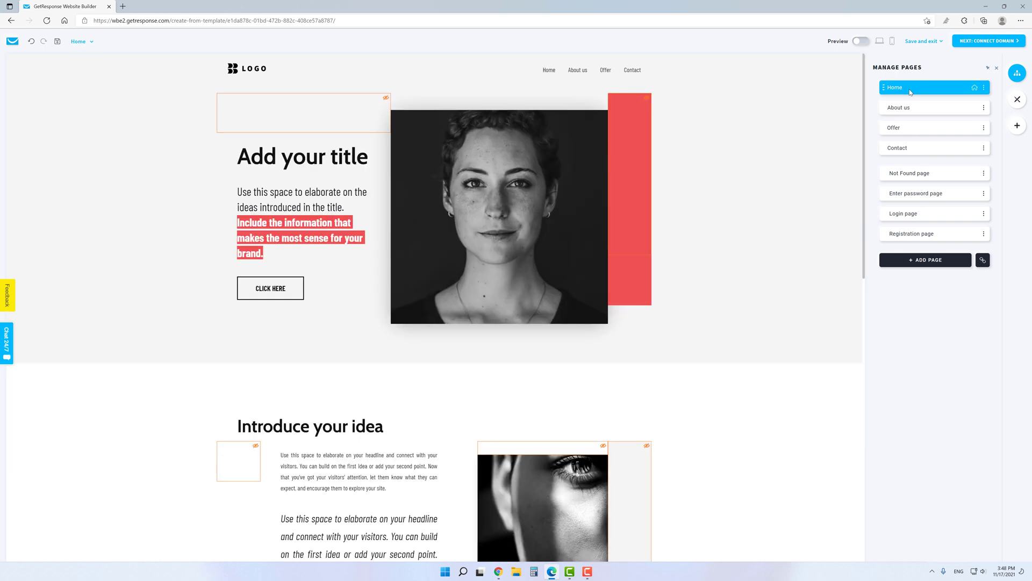
Step: Browse the Offer, Contact, Menu and Reviews page templates and add a Reviews page
click(919, 263)
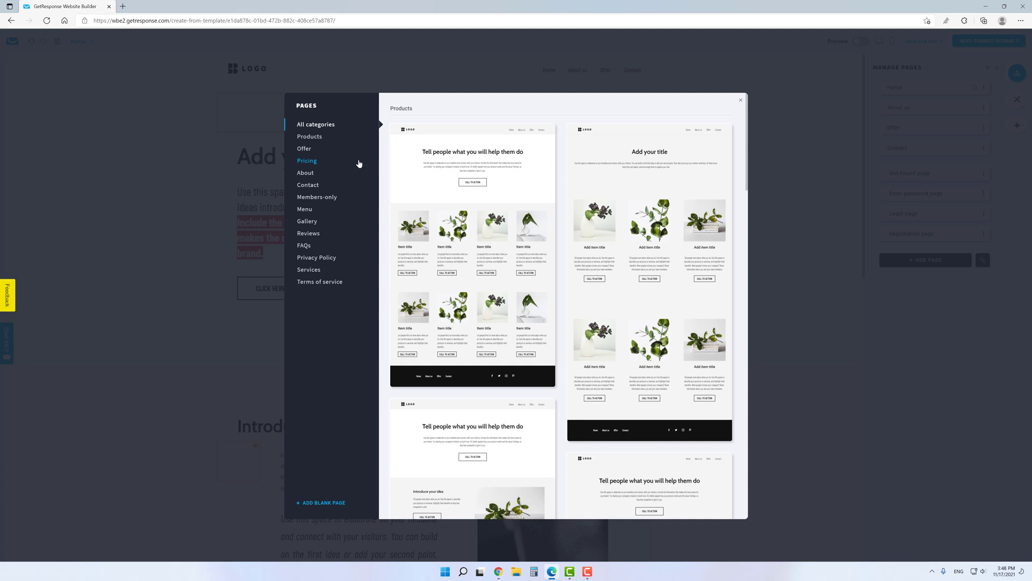
click(307, 150)
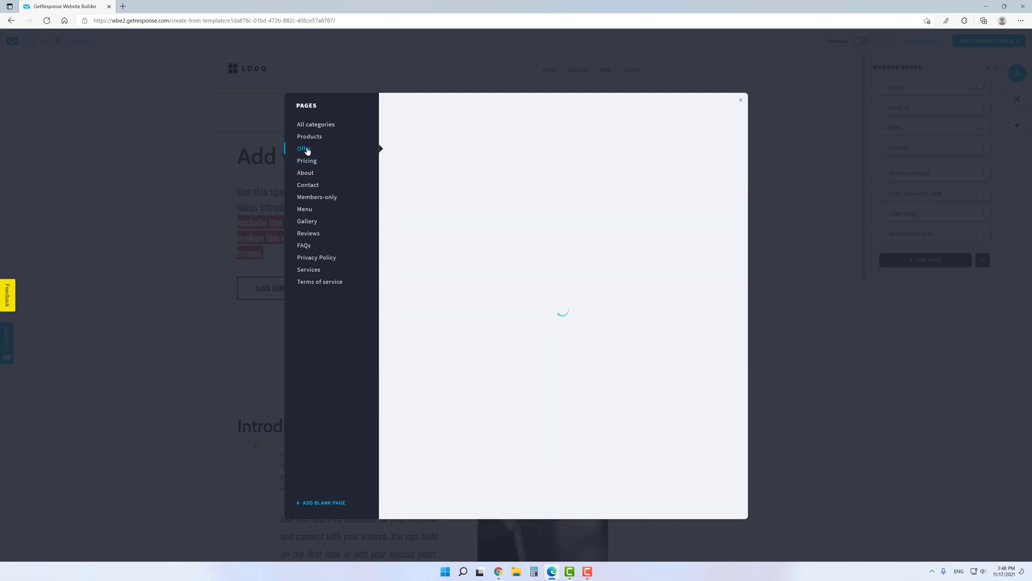
click(307, 187)
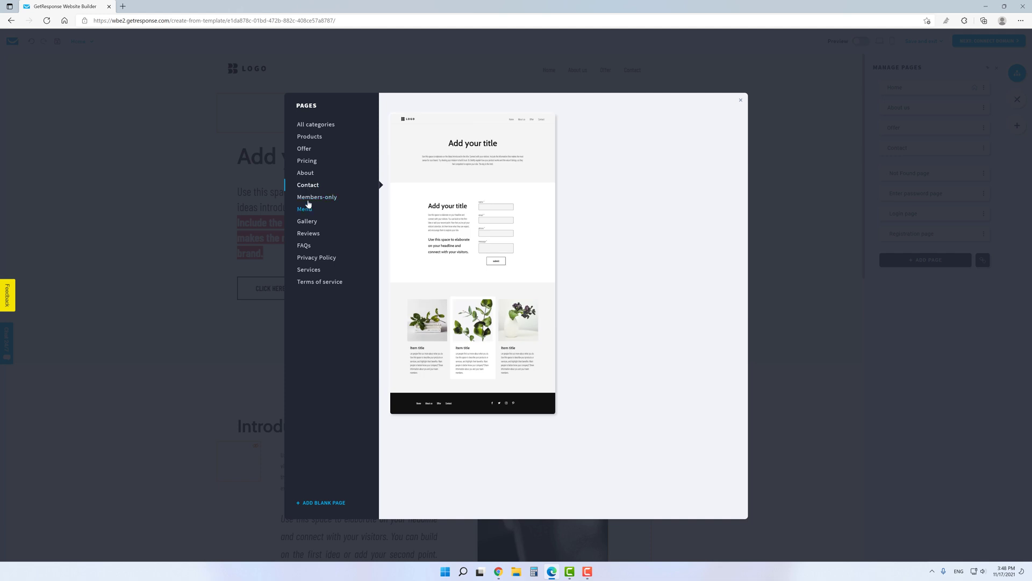
click(308, 209)
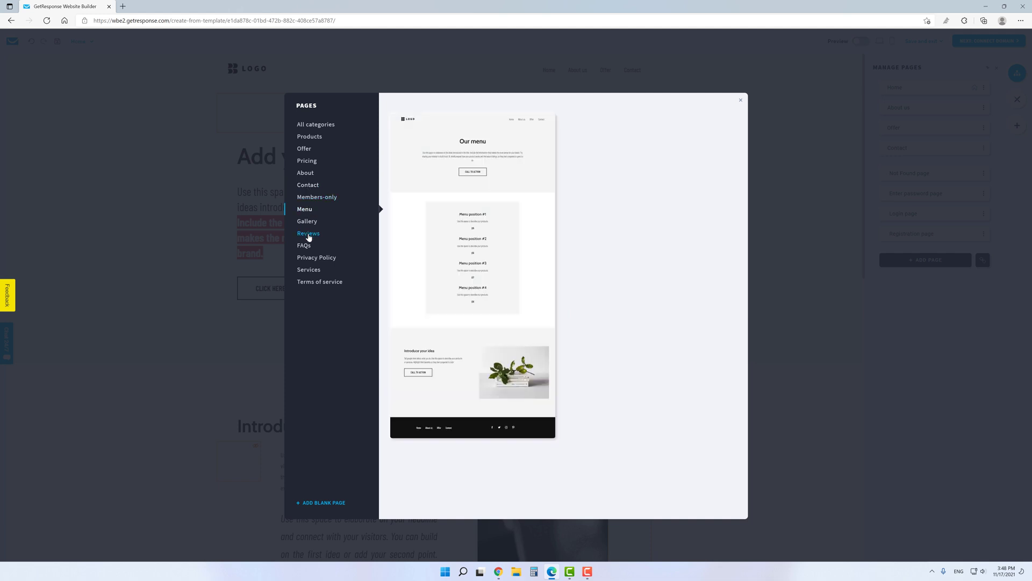
click(308, 235)
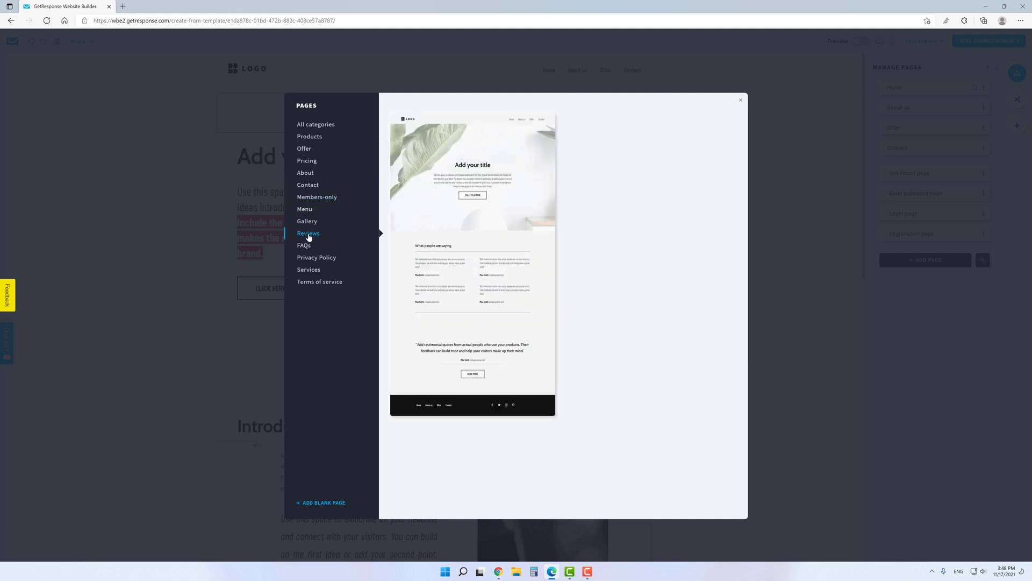
click(467, 256)
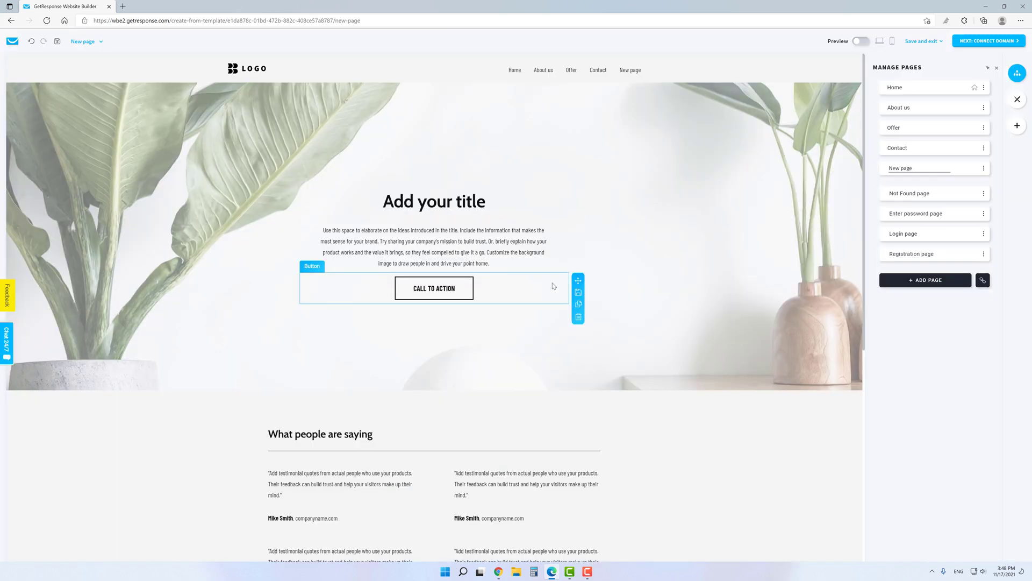
Step: Delete the added New page and close the page template picker without adding another
click(984, 168)
click(935, 216)
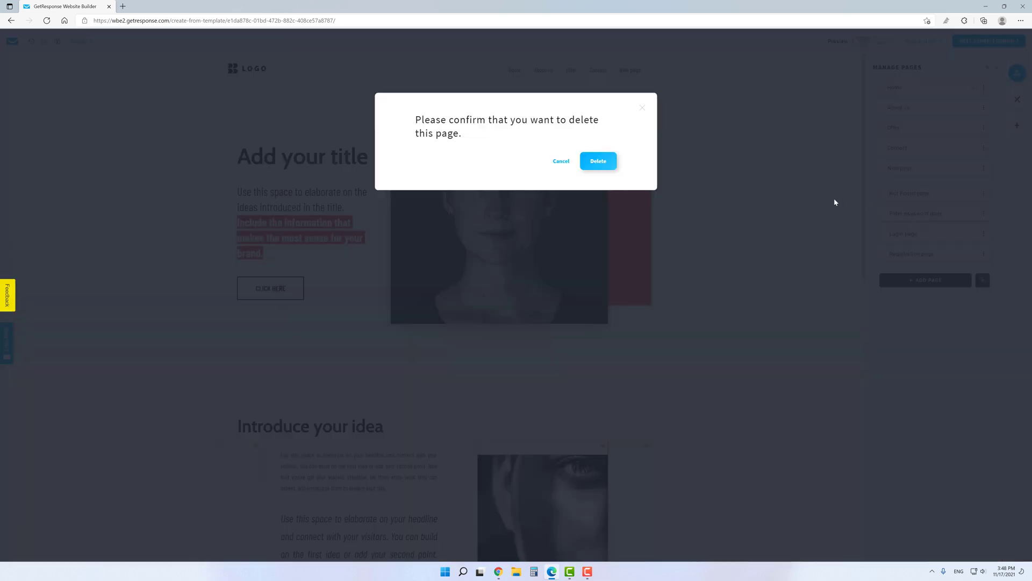
click(591, 163)
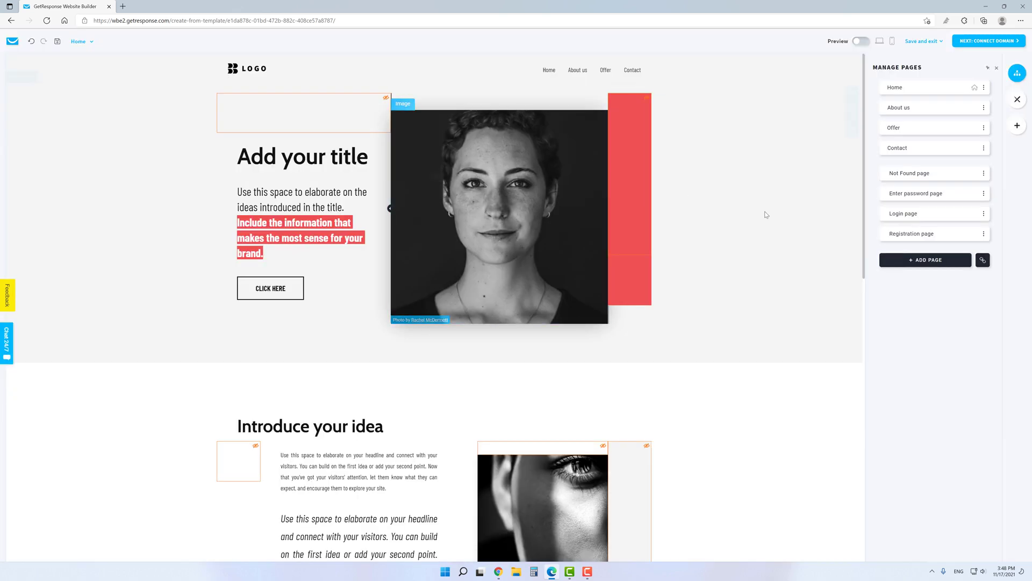
click(912, 260)
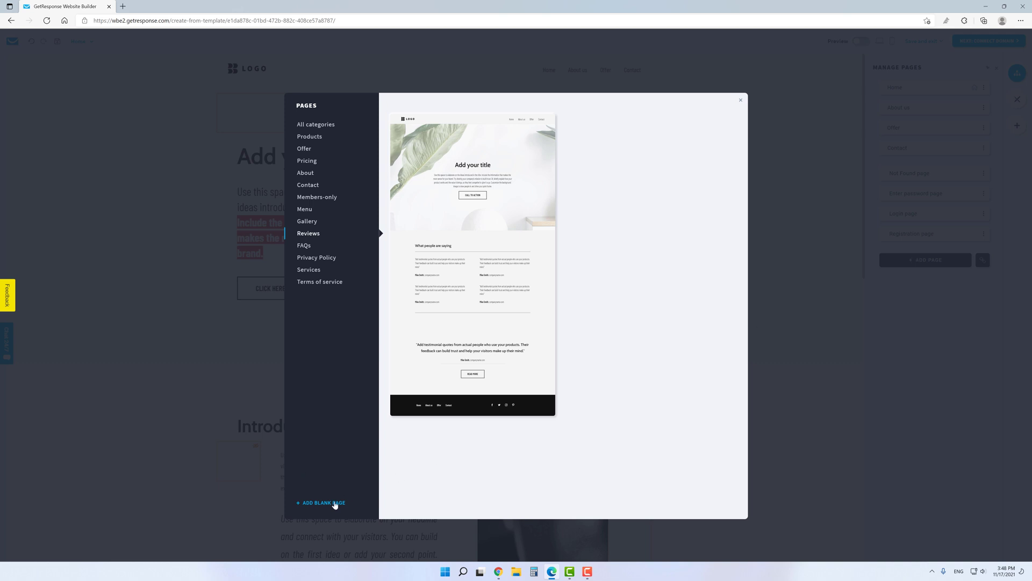
click(741, 101)
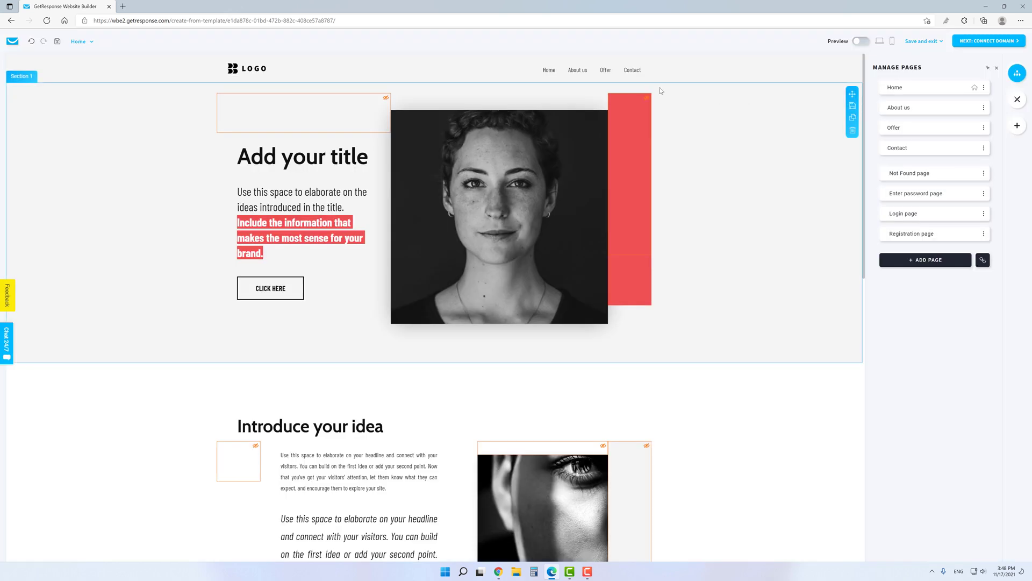
click(983, 263)
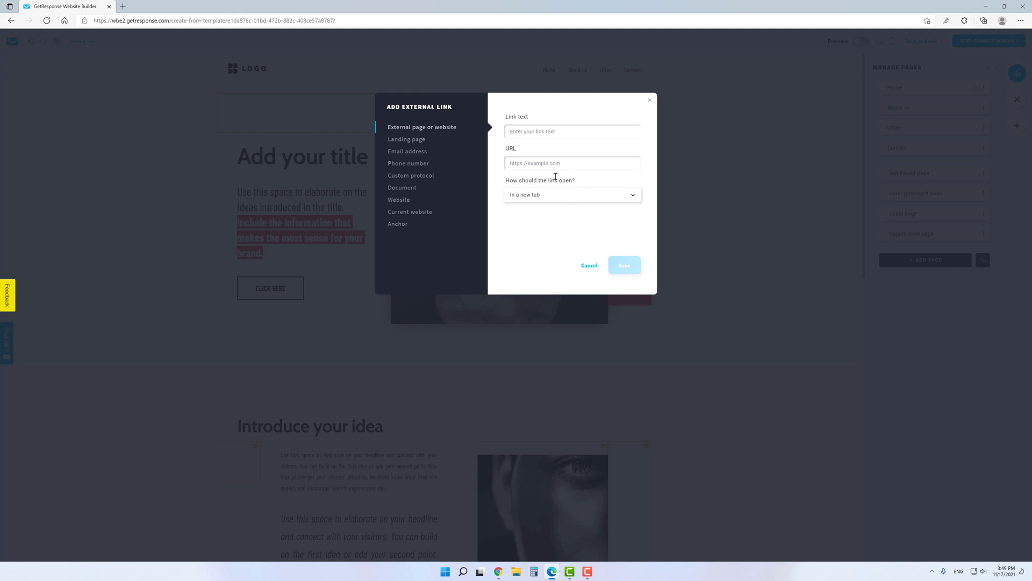
click(411, 153)
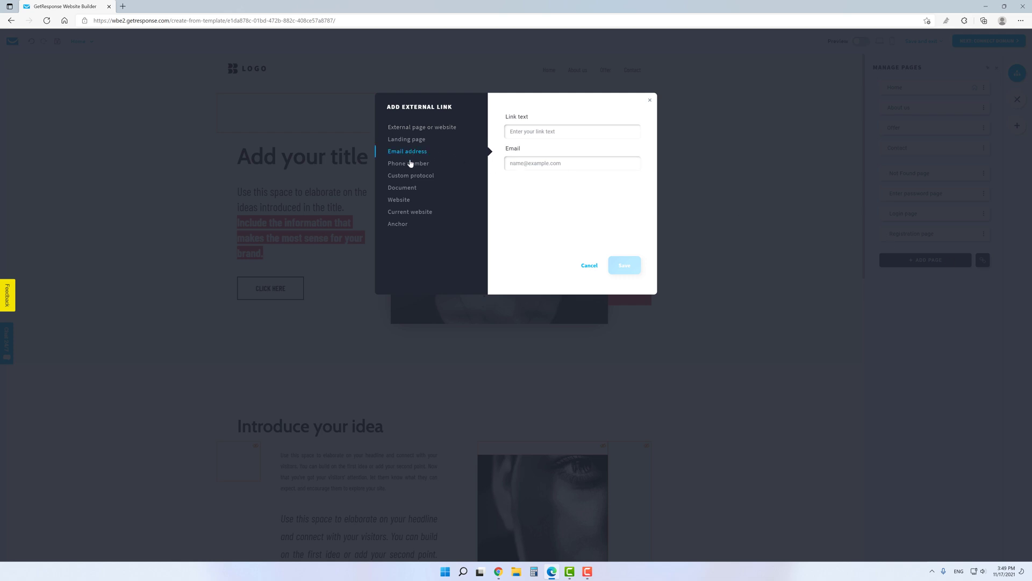
click(410, 164)
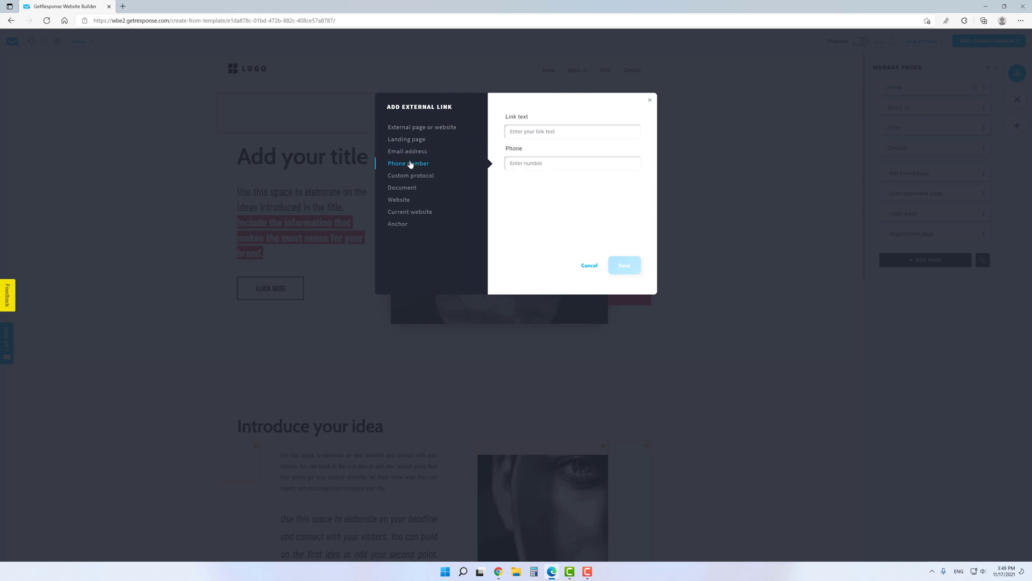
click(400, 190)
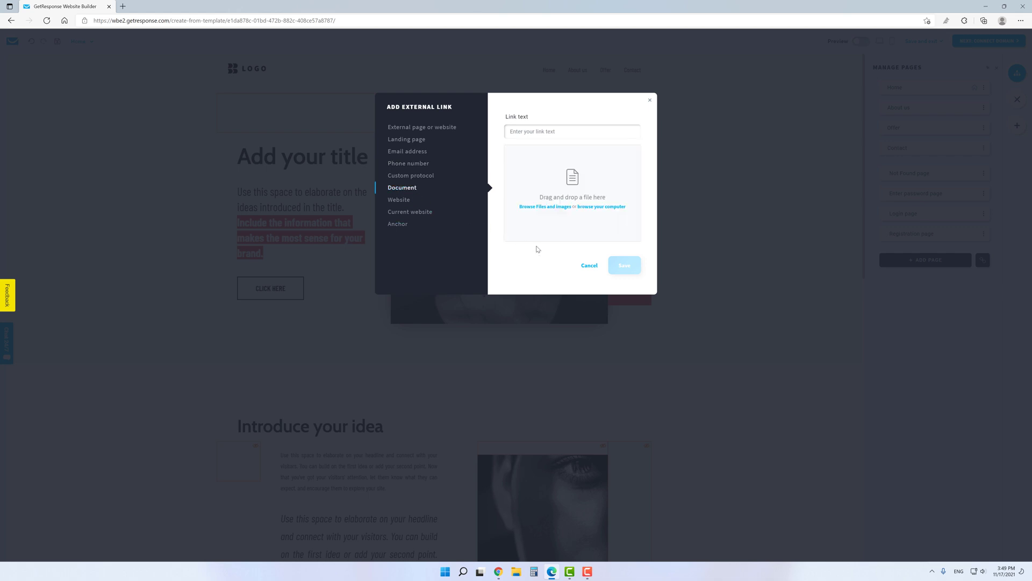
click(589, 267)
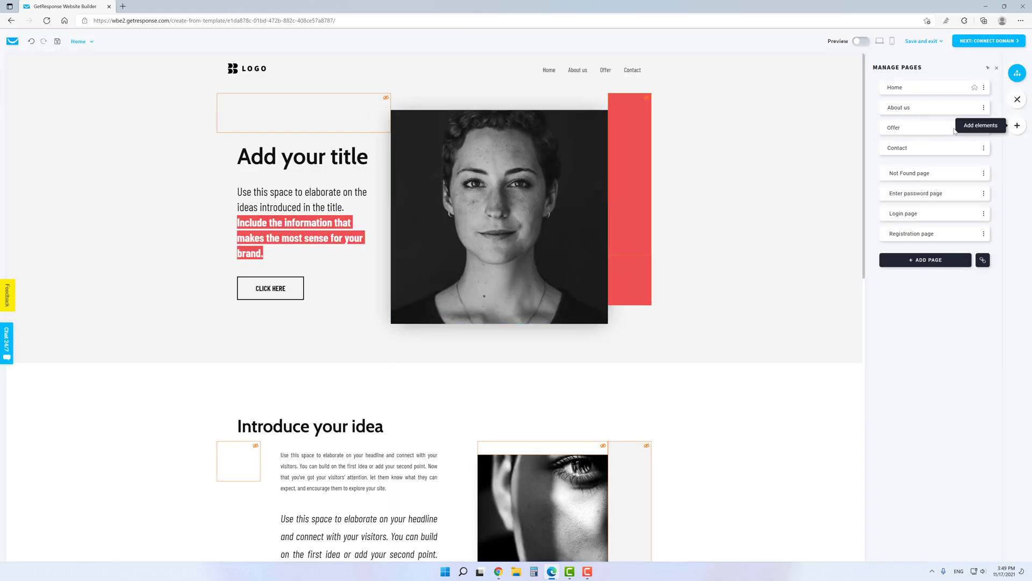
Step: Try narrowing the max content width in Global Design, then reset it to 1180 px
click(1023, 104)
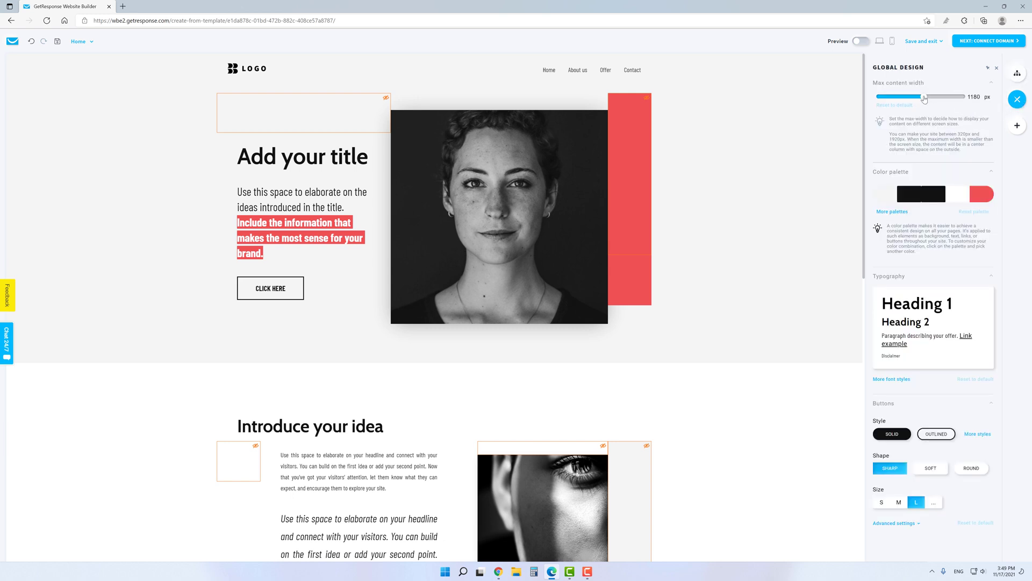
mouse_move(923, 97)
mouse_down()
mouse_move(898, 98)
mouse_move(915, 101)
mouse_up()
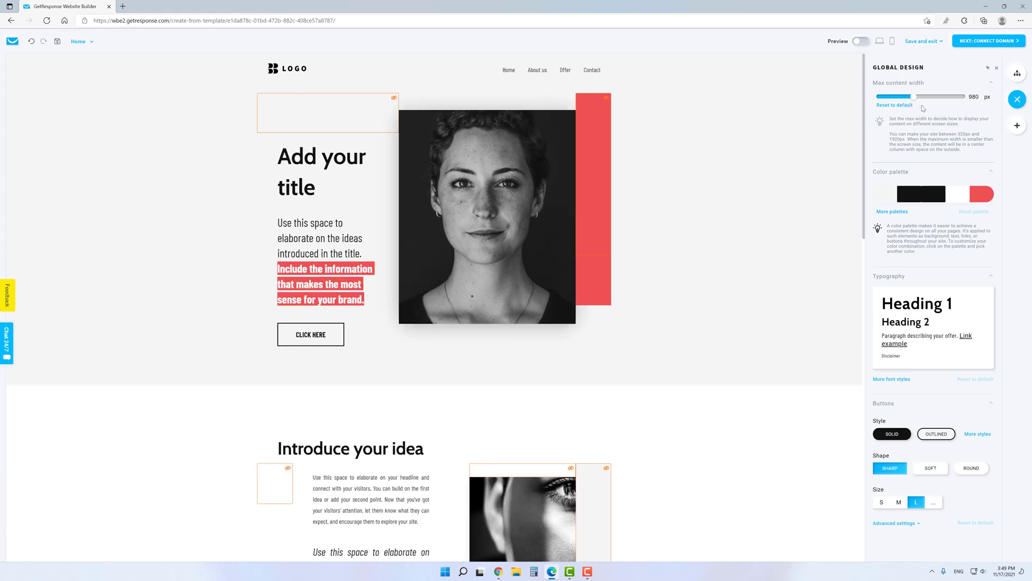
click(910, 106)
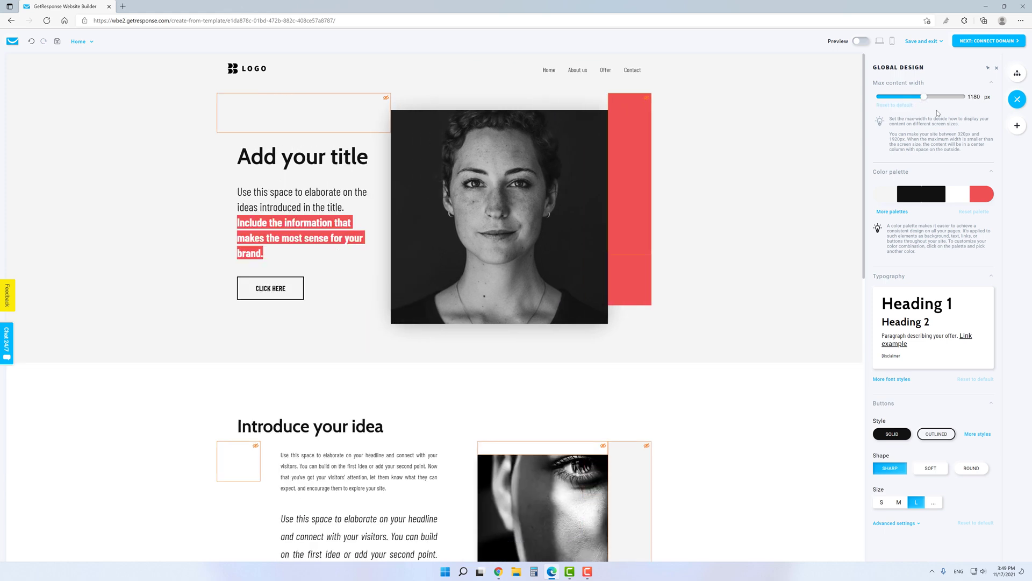
Step: Inspect a palette colour and the Heading 2 font sizes without changes, then close Global Design
click(934, 194)
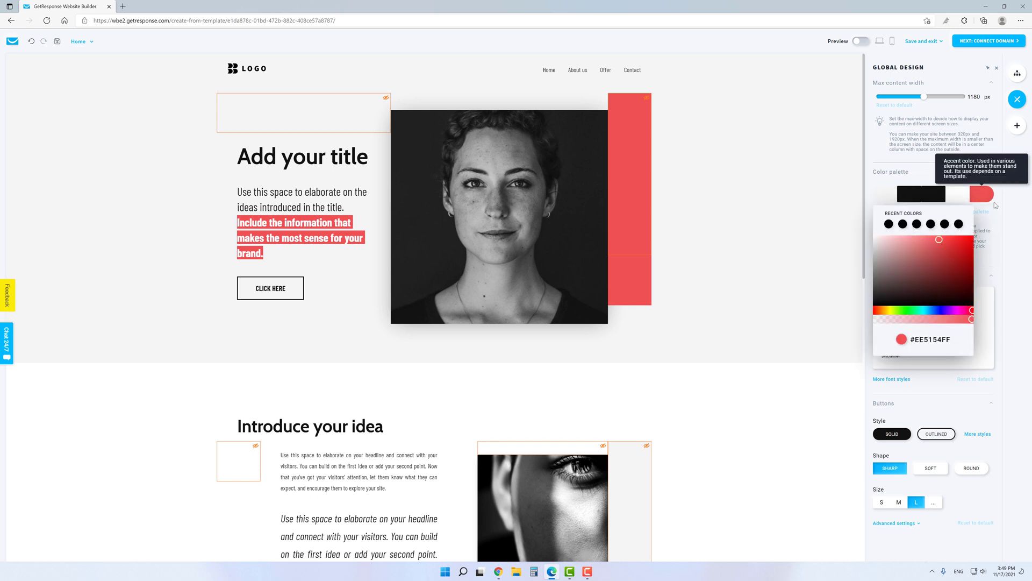
click(1017, 217)
click(909, 325)
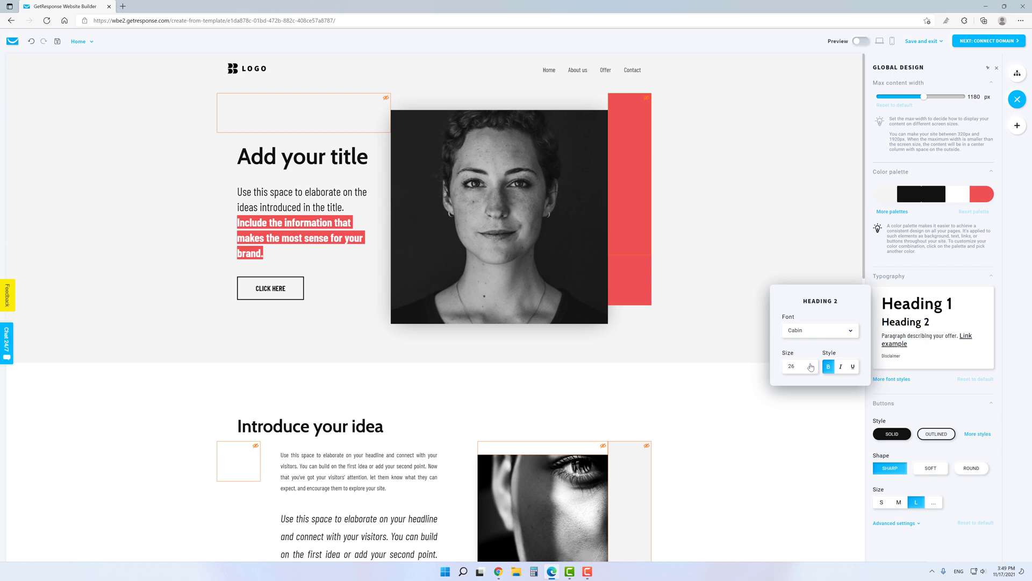
click(811, 366)
click(1002, 320)
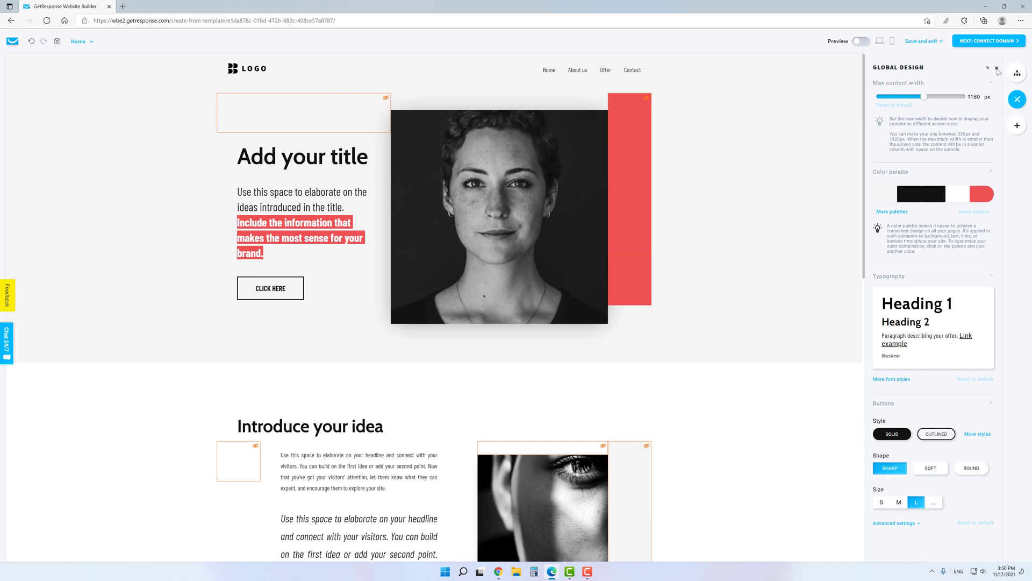
click(997, 68)
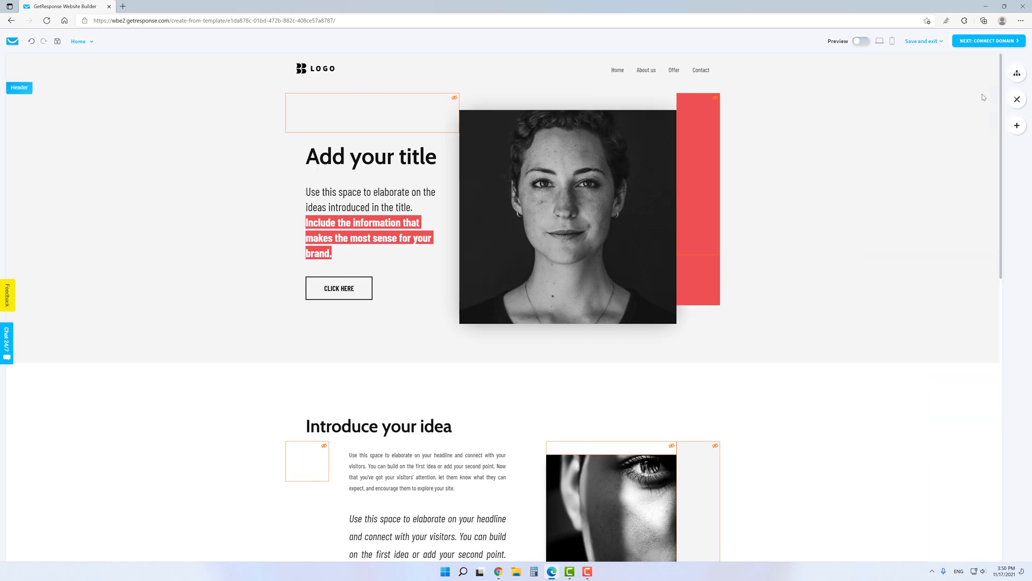
Step: Drag a Section below the hero and browse Headlines, Text, Gallery and Video templates without adding one
click(1018, 127)
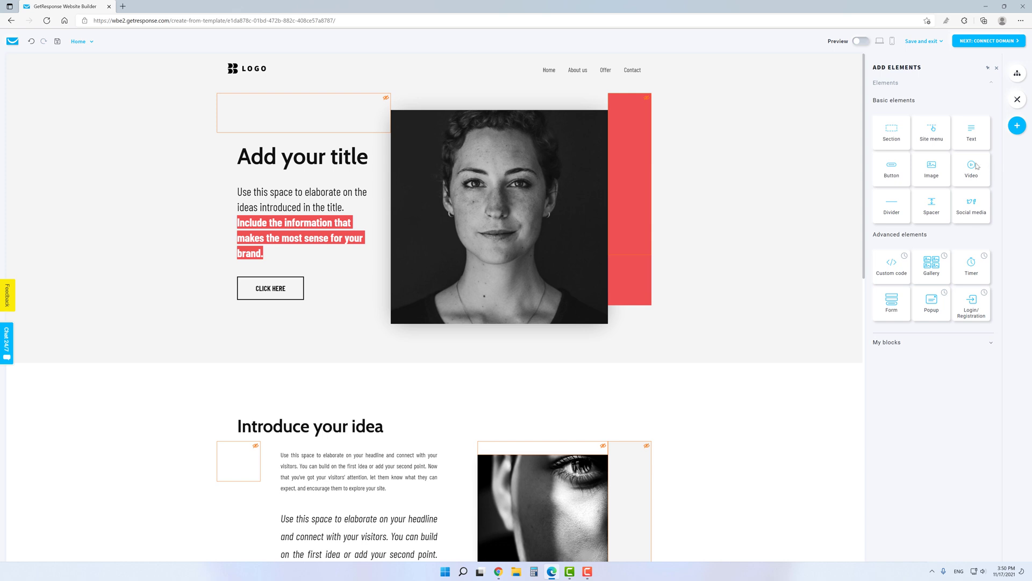
drag(896, 140, 448, 370)
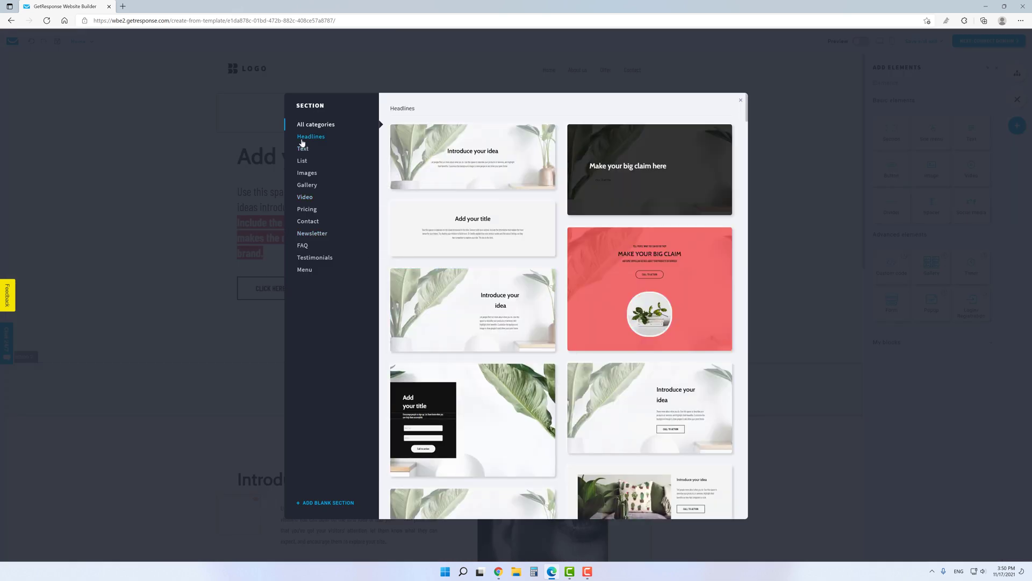
click(301, 138)
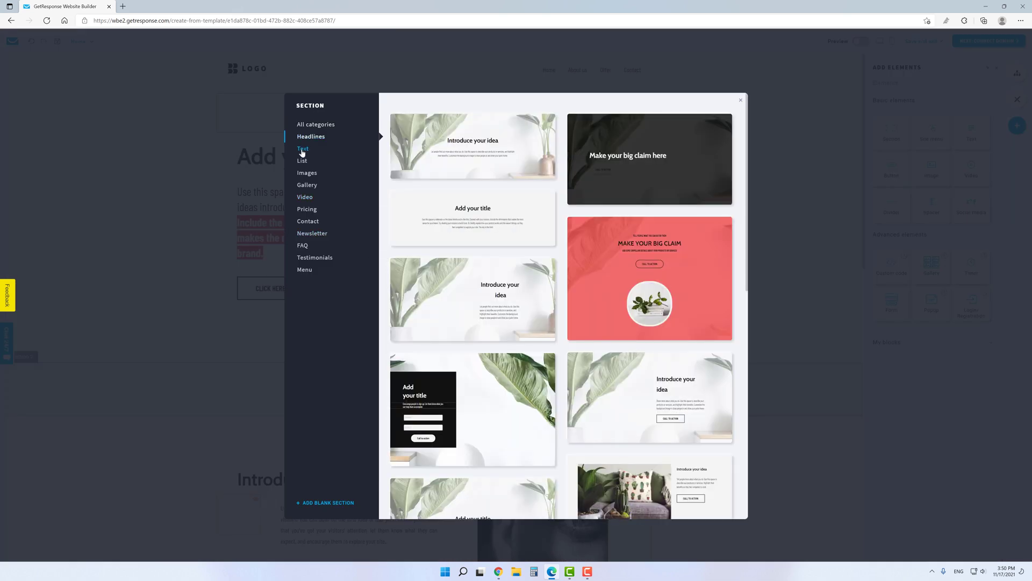
click(302, 151)
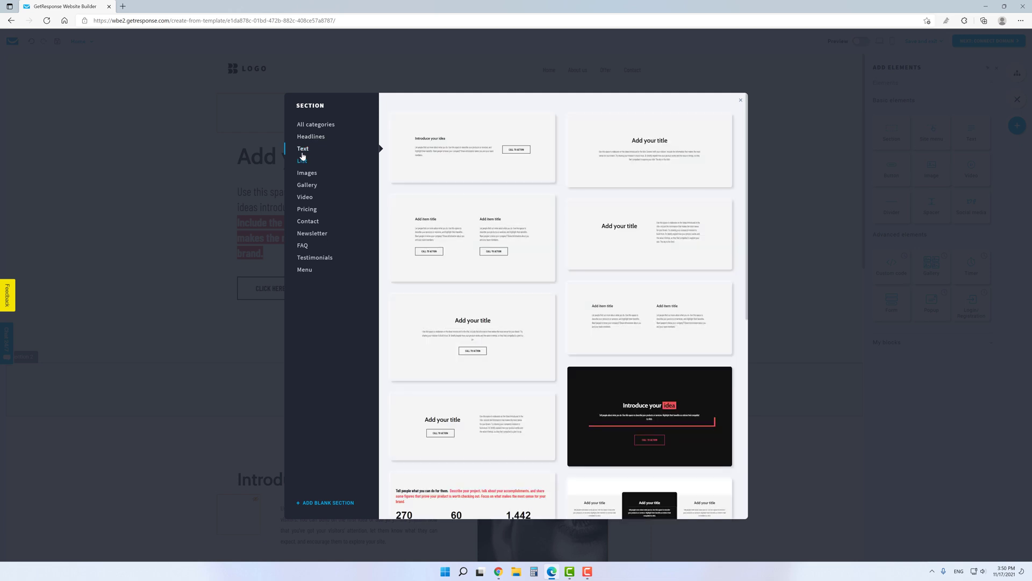
click(308, 185)
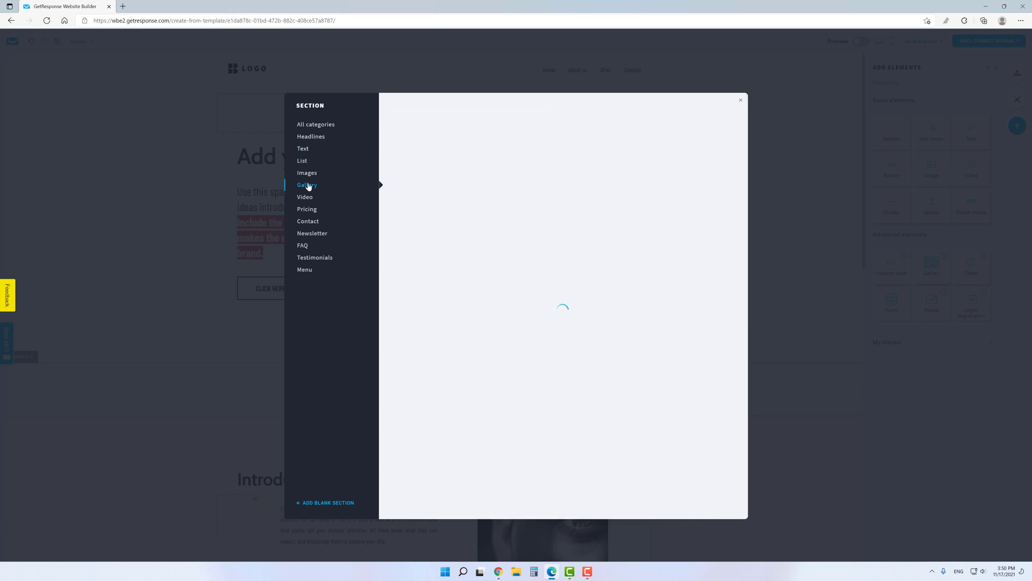
click(301, 200)
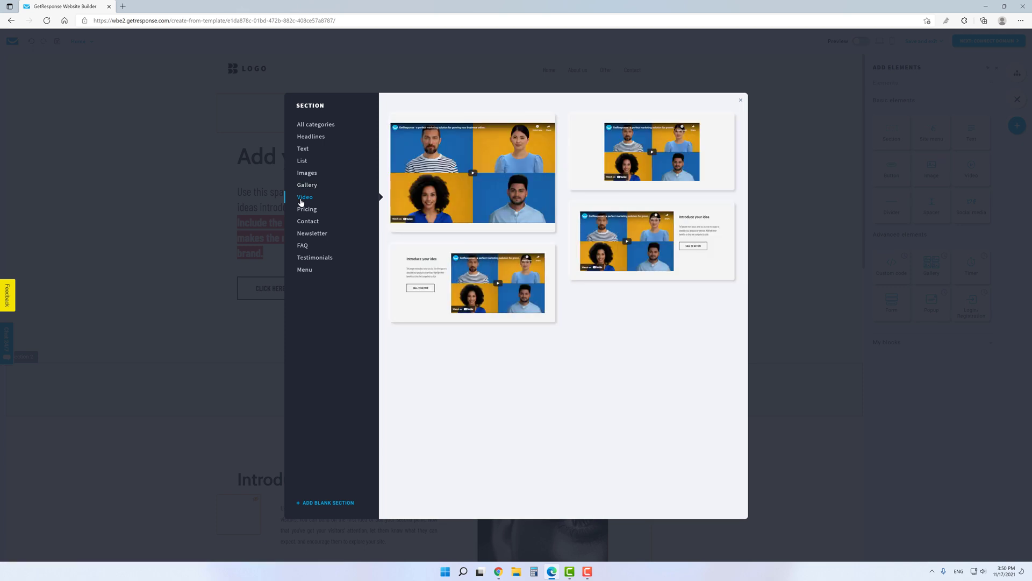
click(740, 100)
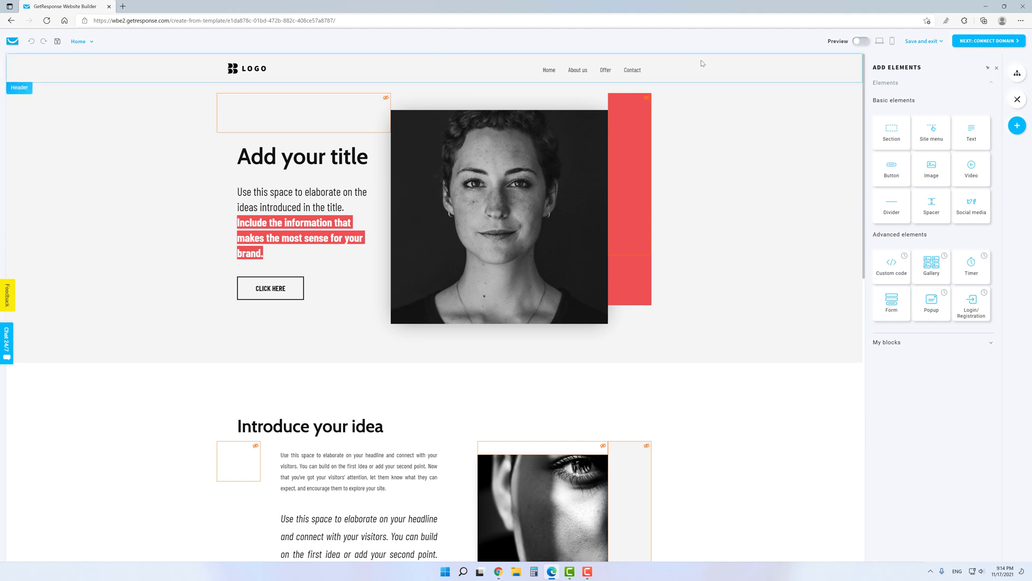
Step: Preview the page in phone view, scroll through it, then turn preview off to resume editing
click(860, 42)
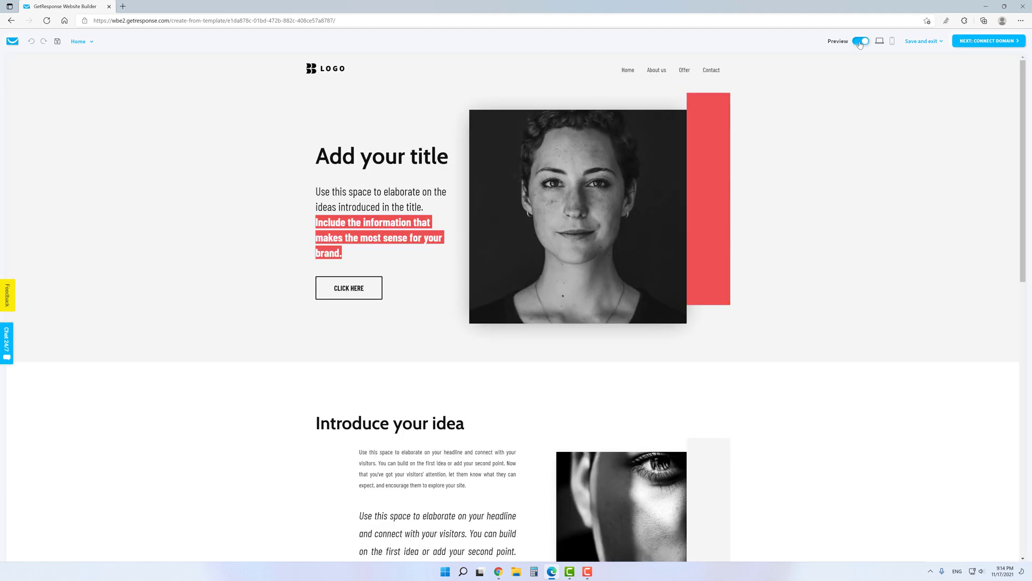
click(892, 41)
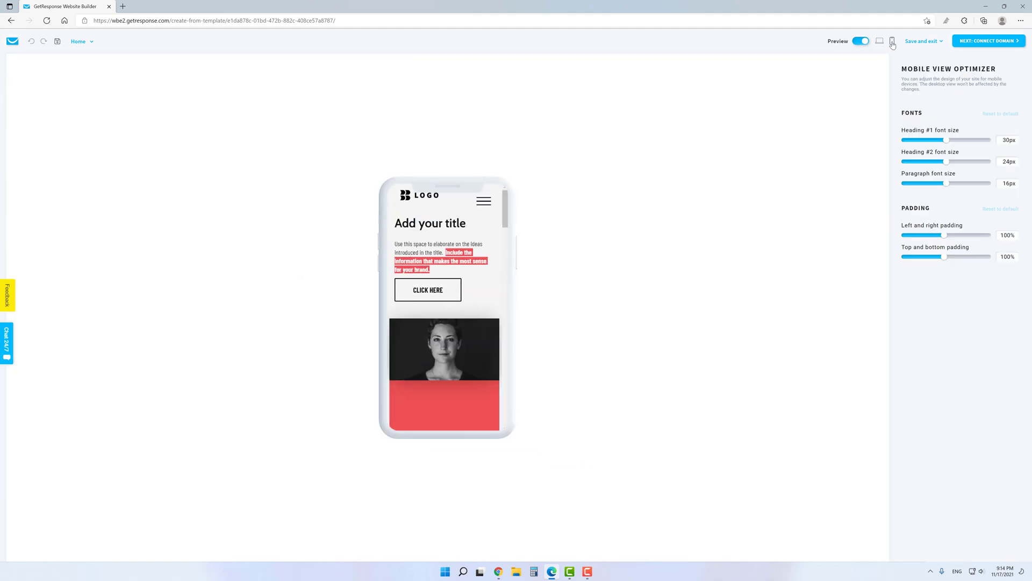
scroll(480, 219, down, 2)
scroll(480, 218, down, 10)
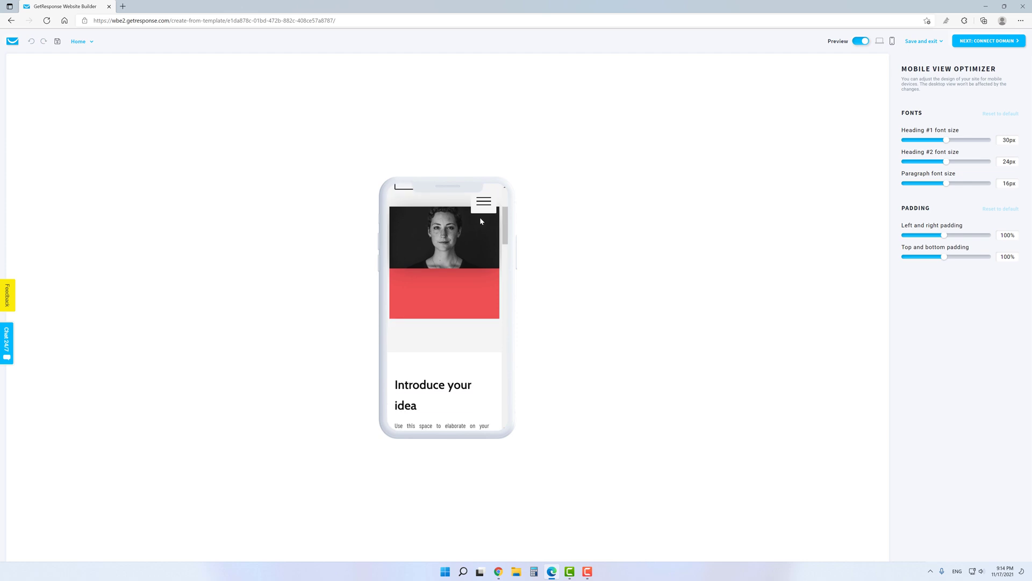
scroll(480, 218, down, 8)
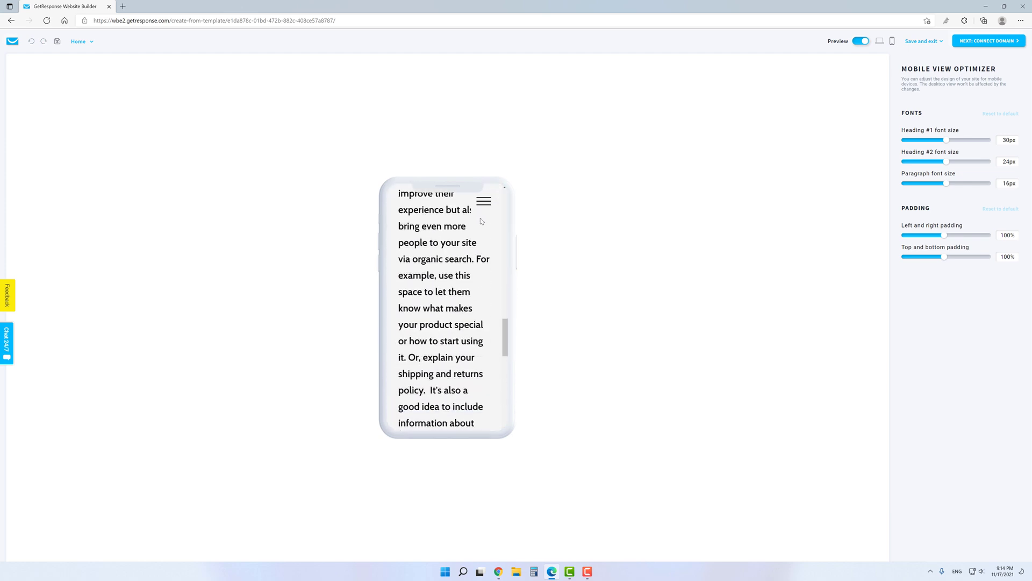
scroll(479, 218, up, 20)
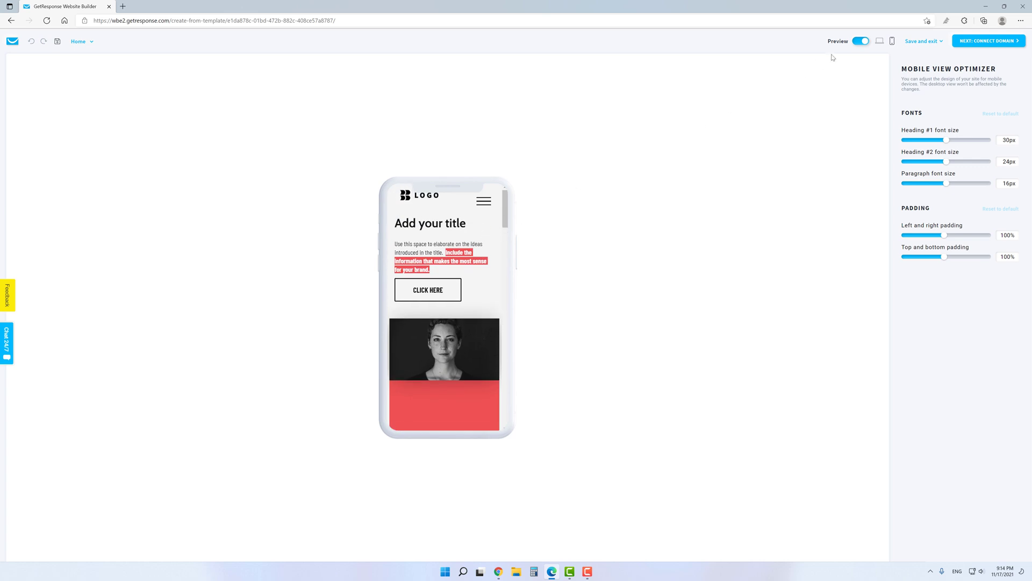
click(860, 41)
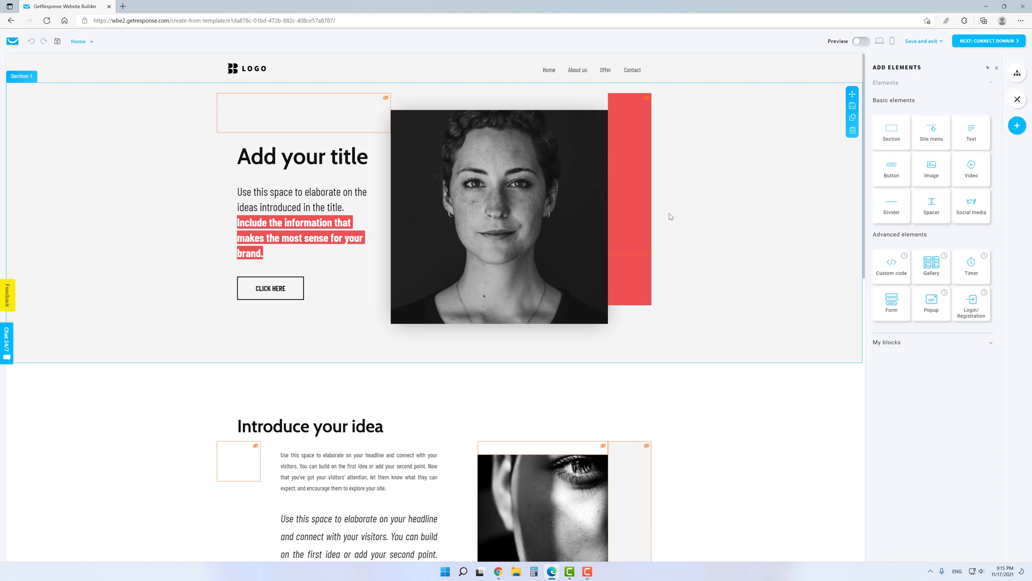
Step: Delete the header logo image and drop a new Text element into the header
click(257, 68)
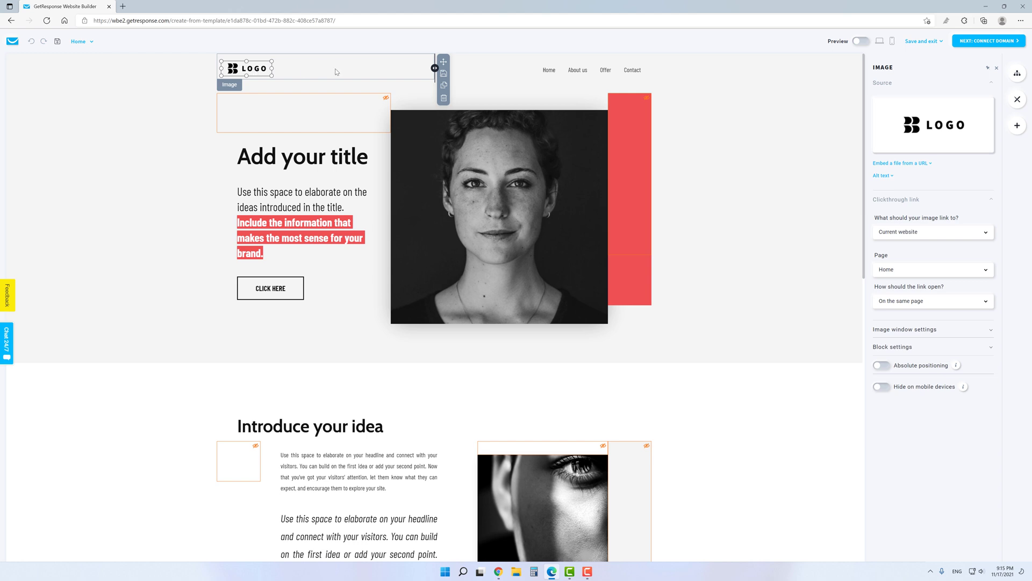
click(444, 99)
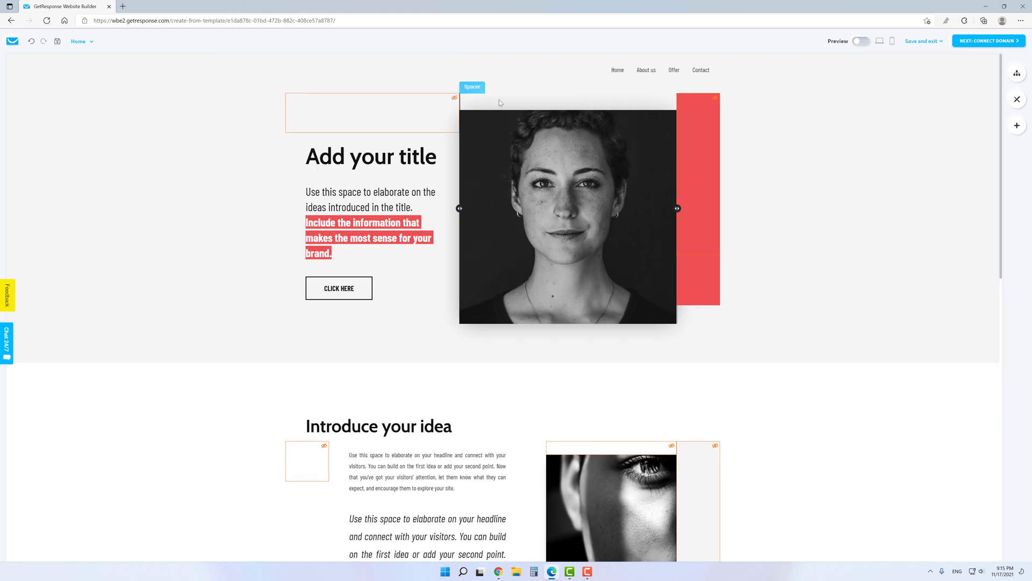
click(1009, 129)
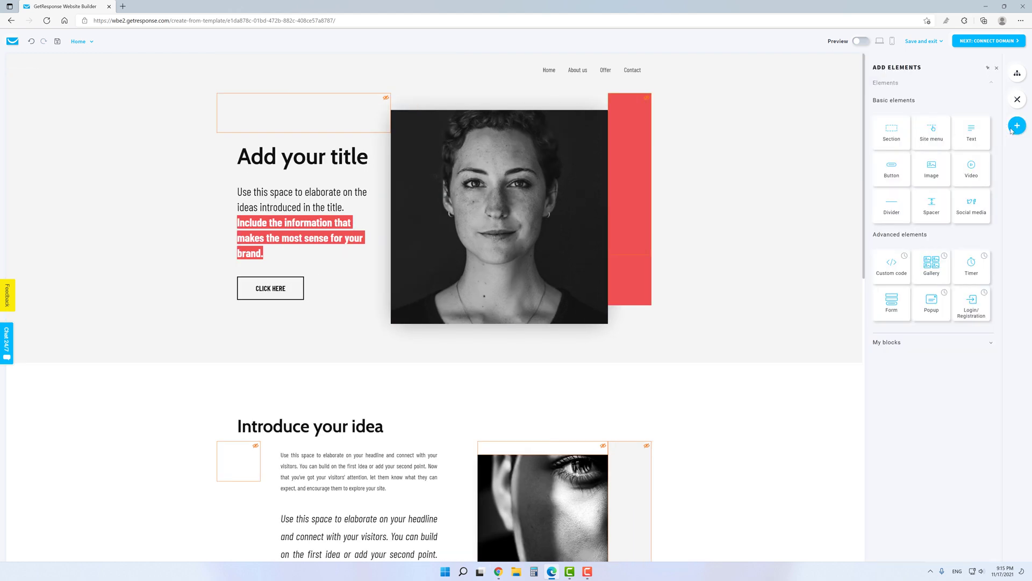
drag(971, 137, 224, 75)
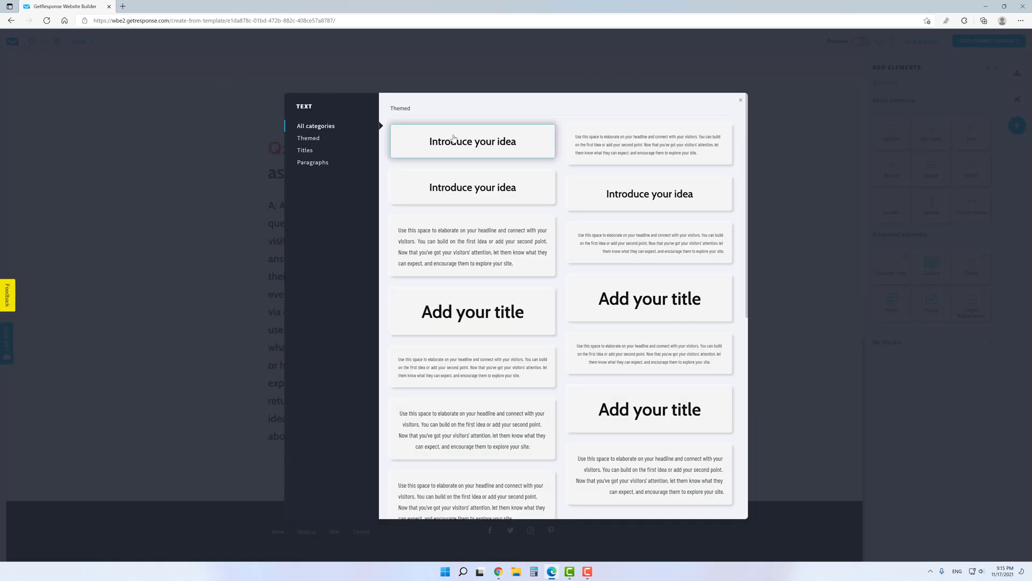
Step: Insert the 'Introduce your idea' heading, replace its text with the owner's name, and left-align it
click(453, 138)
triple_click(366, 63)
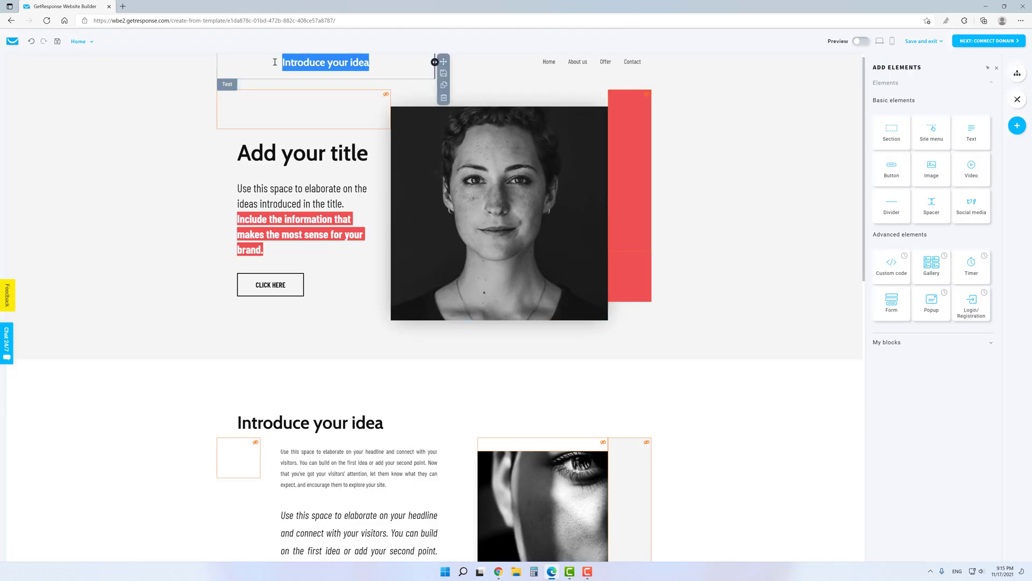
text(Egor Yupatov)
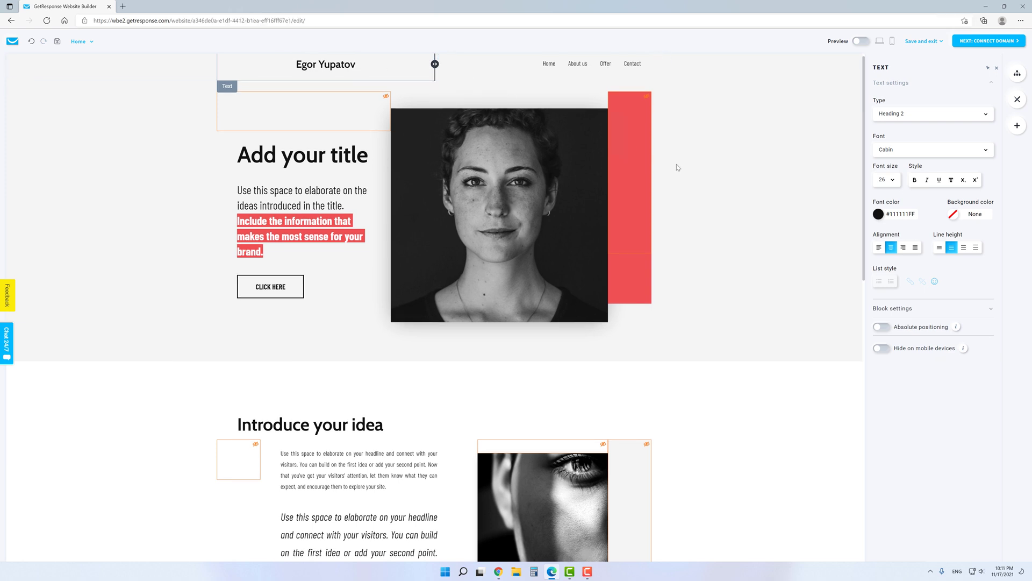
click(878, 247)
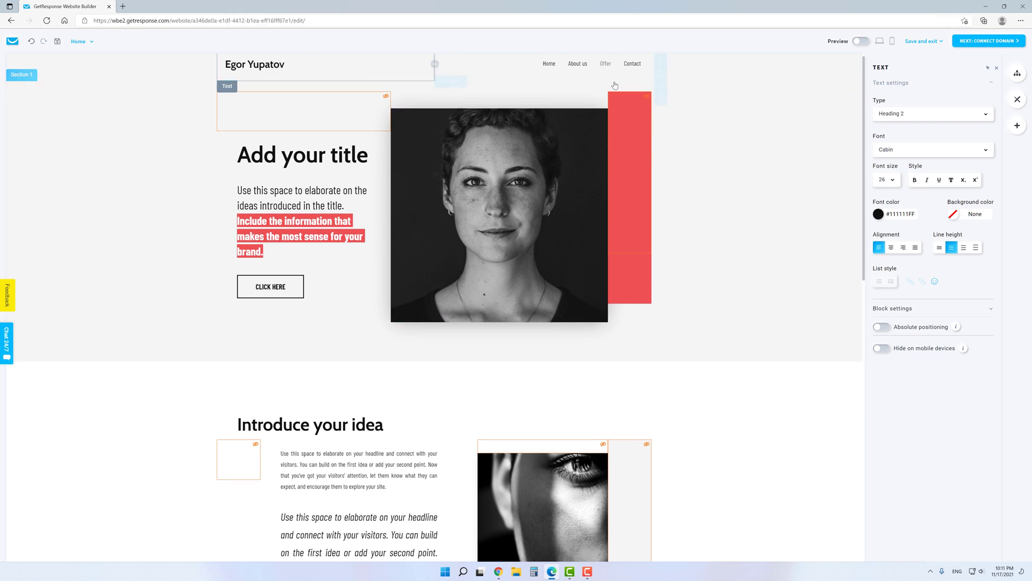
Step: Set the header menu links (Home, About us, Offer, Contact) to font size 20 and widen the menu block leftward
click(591, 69)
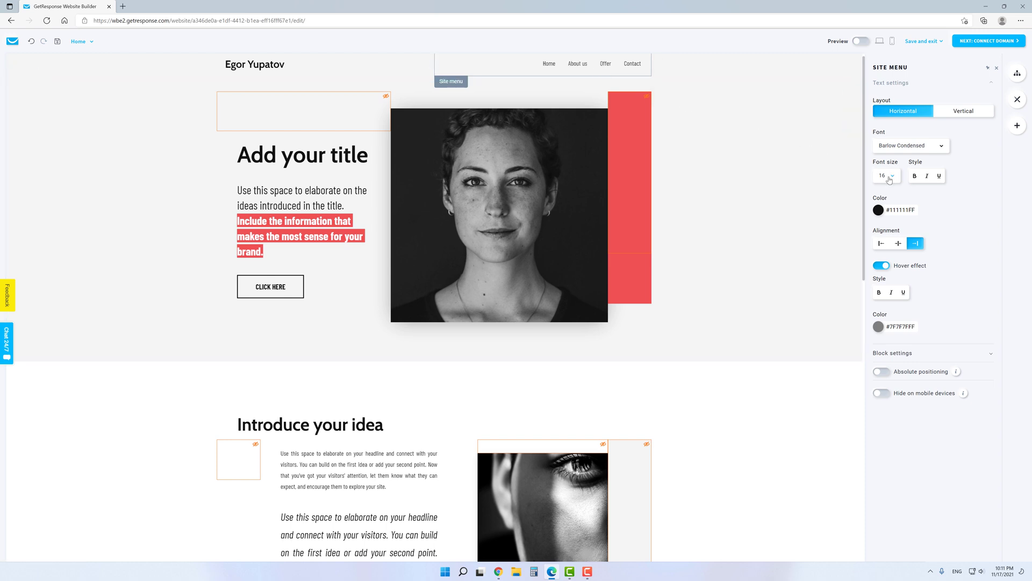
click(889, 176)
click(879, 296)
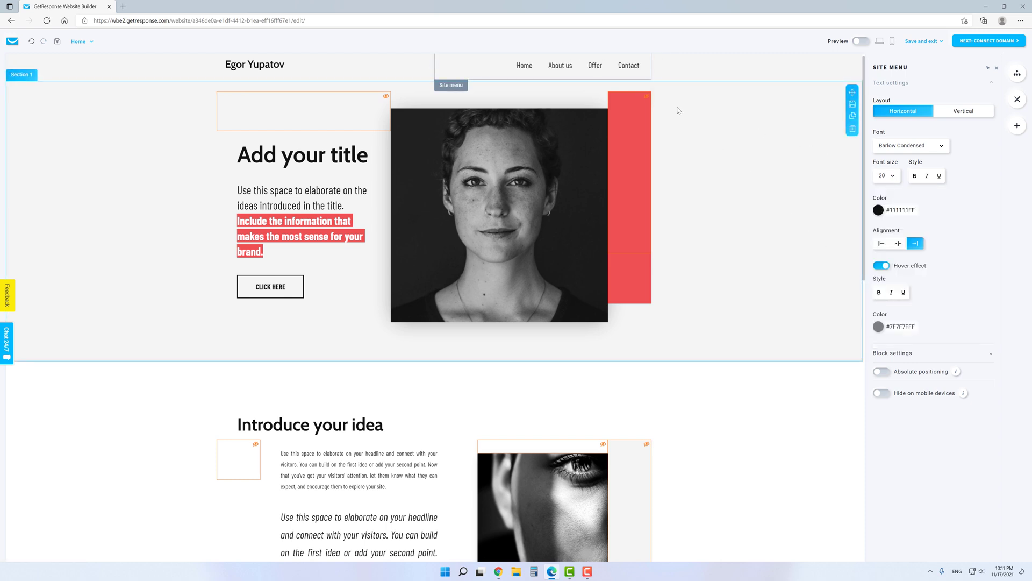
drag(434, 64, 349, 66)
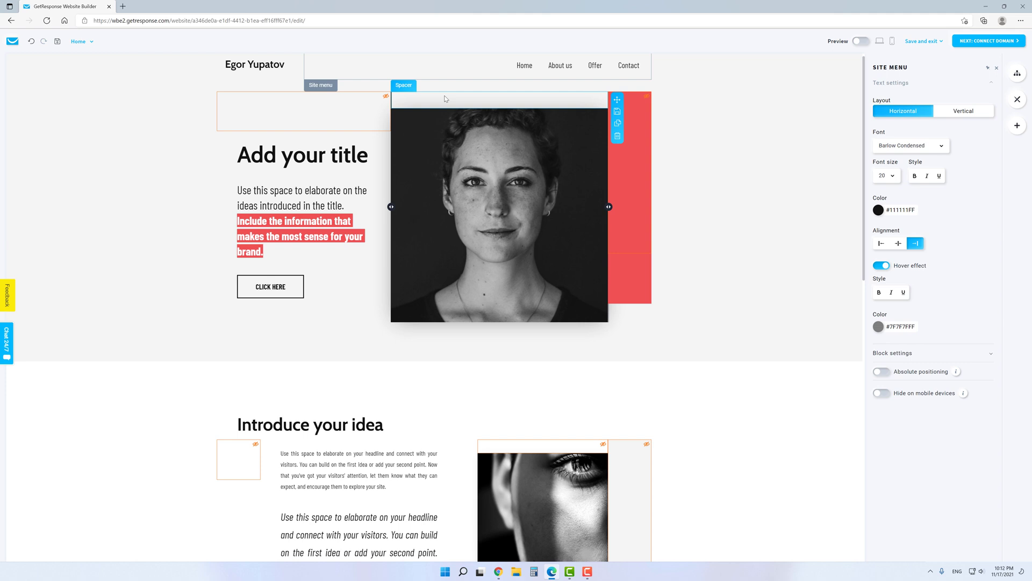
Step: Select the empty spacer above the title and try dark red, then green fills
click(132, 127)
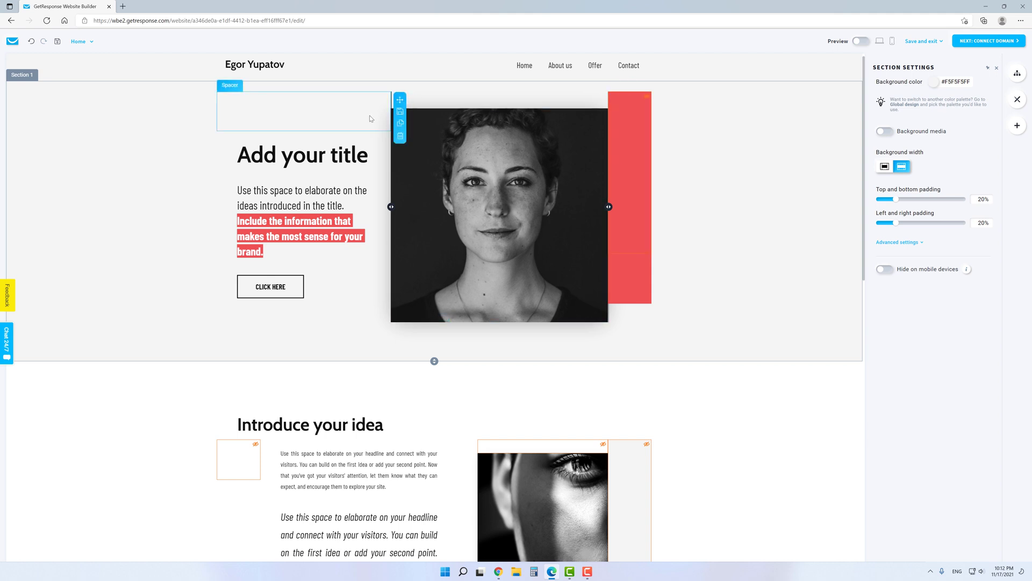
click(347, 115)
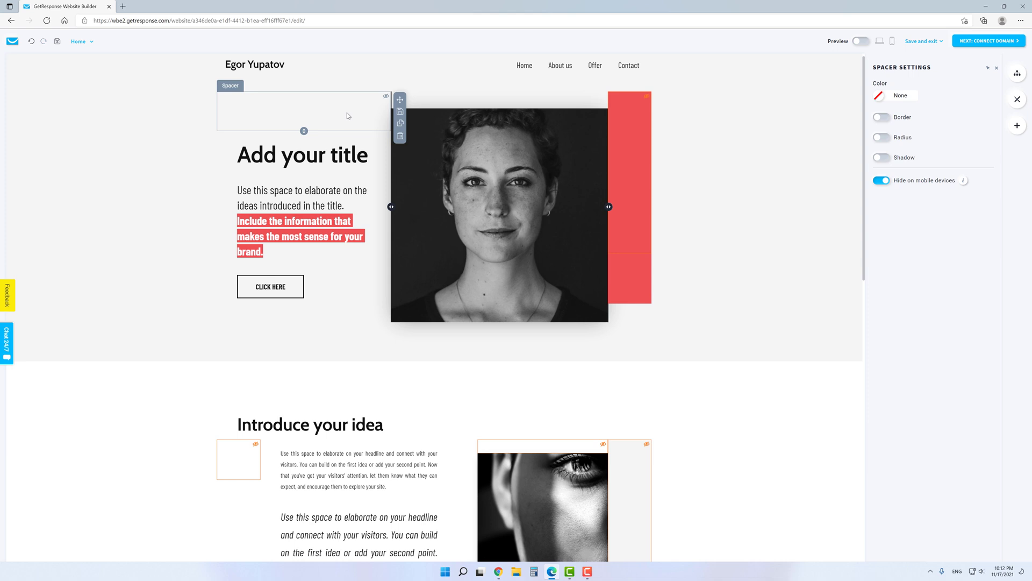
click(879, 96)
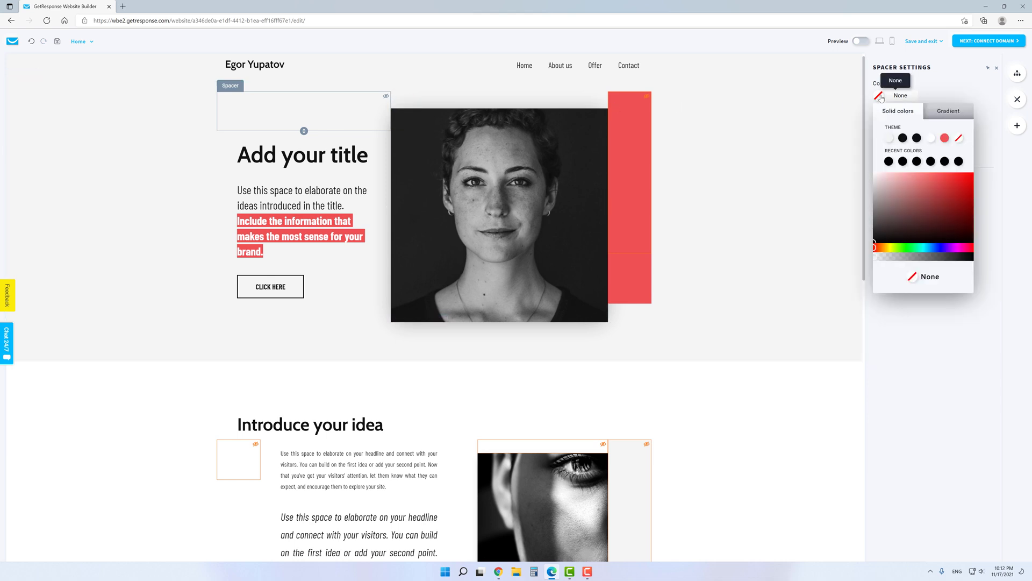
drag(913, 203, 950, 195)
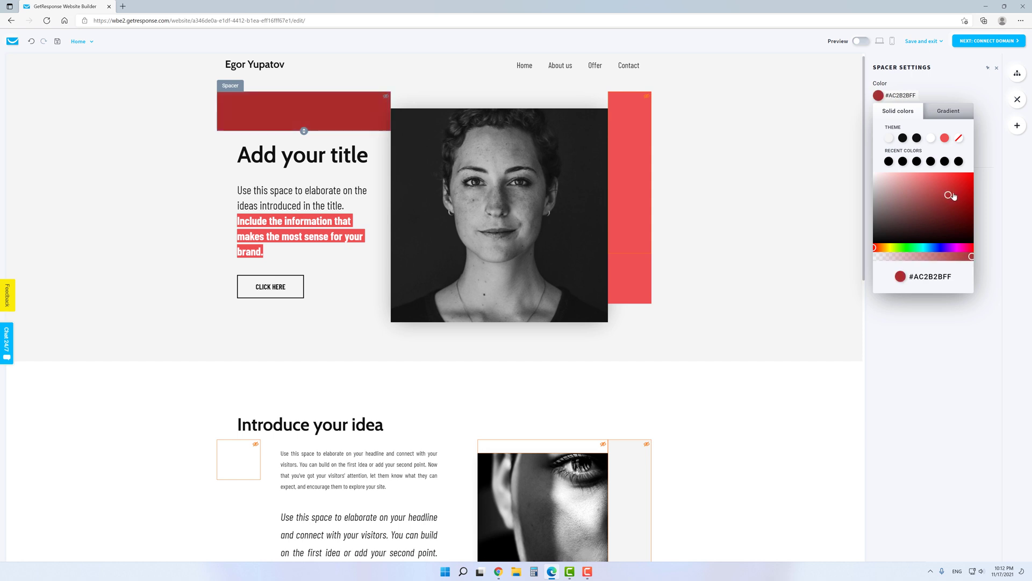
drag(874, 247, 919, 246)
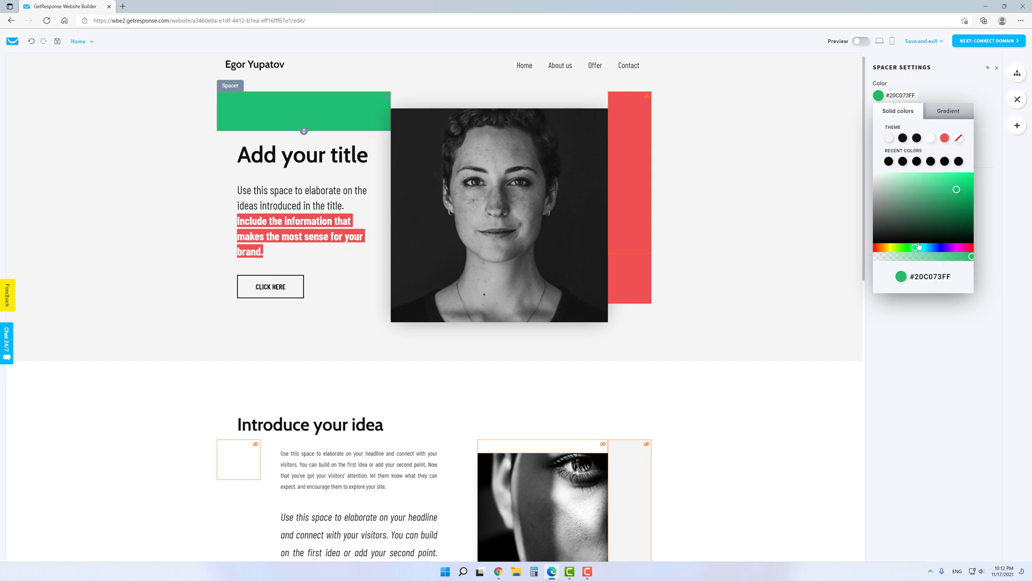
click(989, 176)
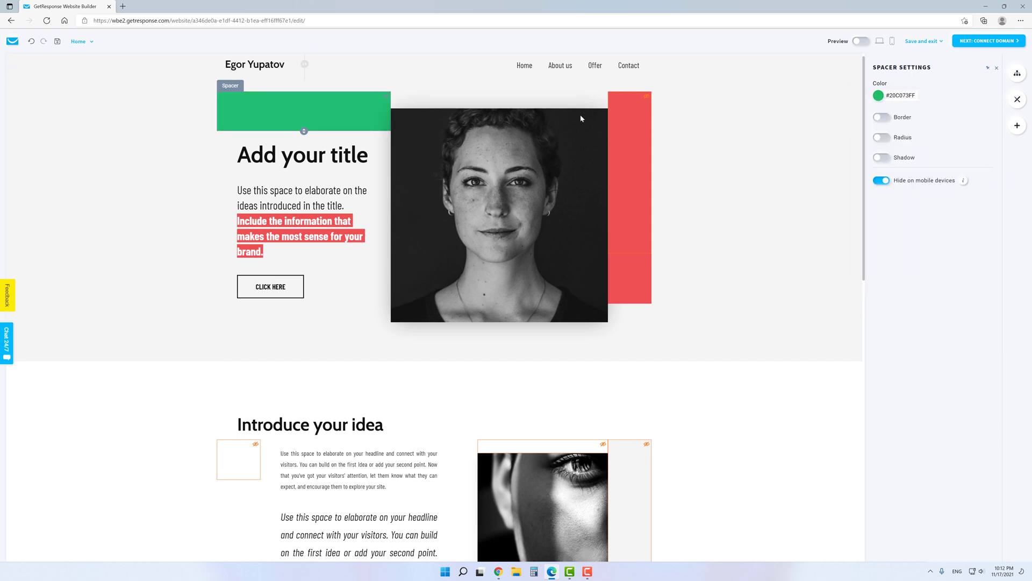
Step: Undo both colour changes so the spacer stays colourless, leaving Hide on mobile devices on
click(32, 42)
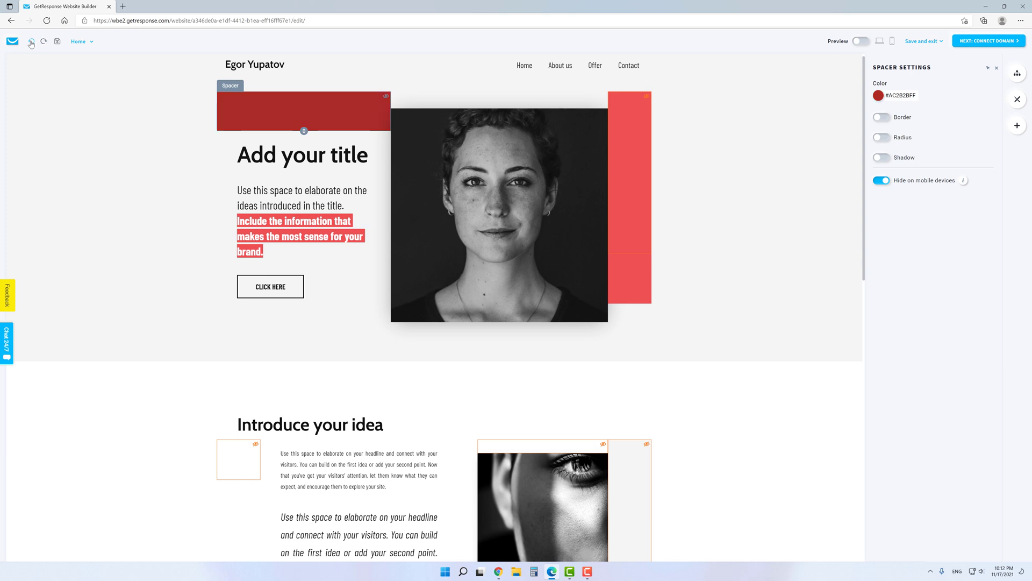
click(31, 42)
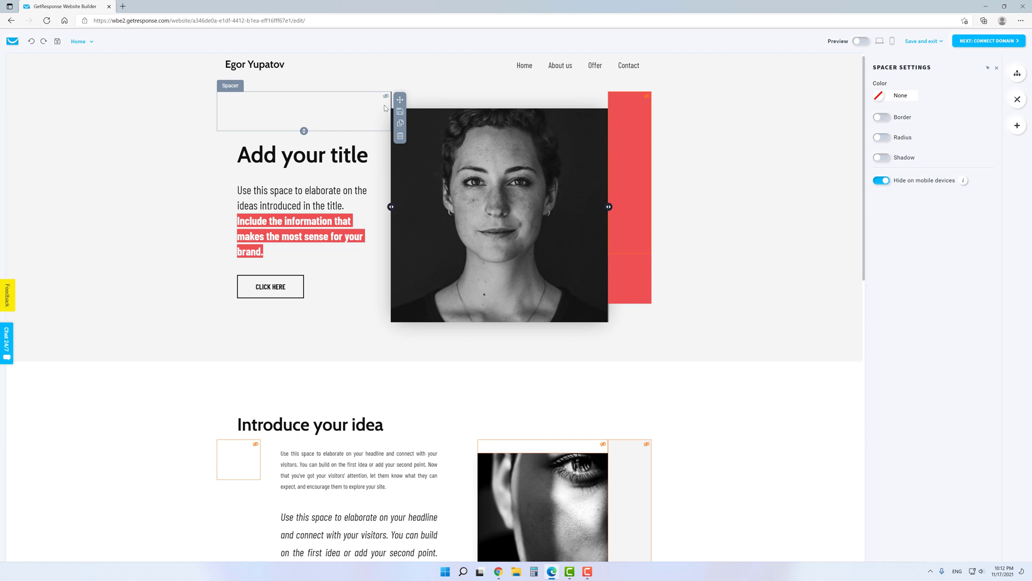
click(882, 181)
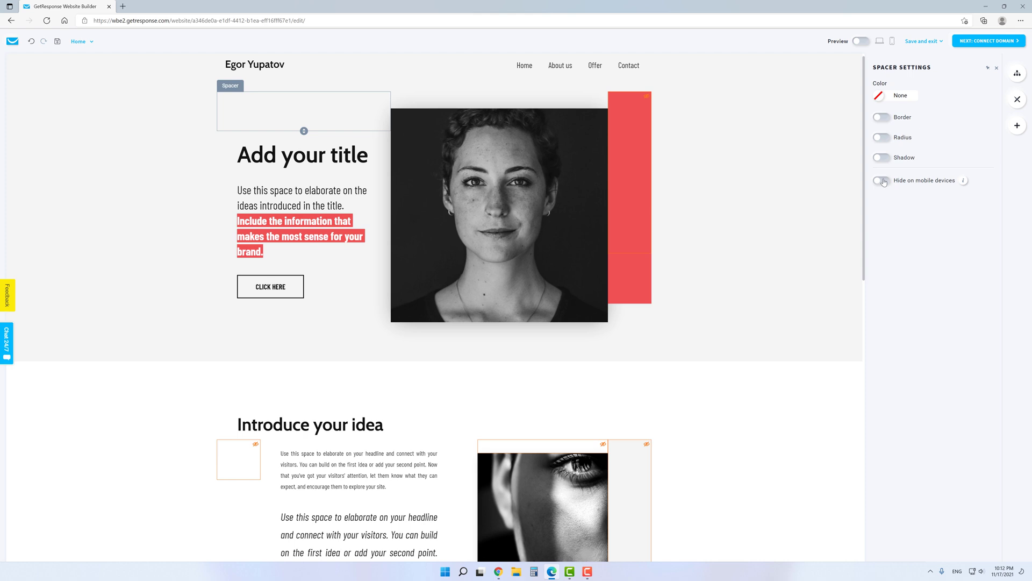
click(882, 181)
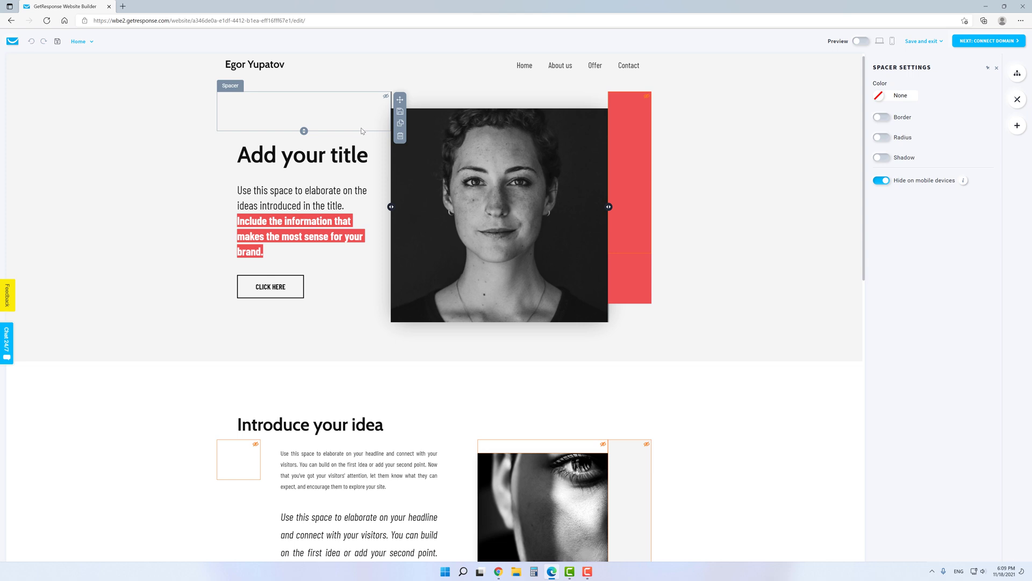
Step: Replace the 'Add your title' heading with 'Hi there!'
click(339, 155)
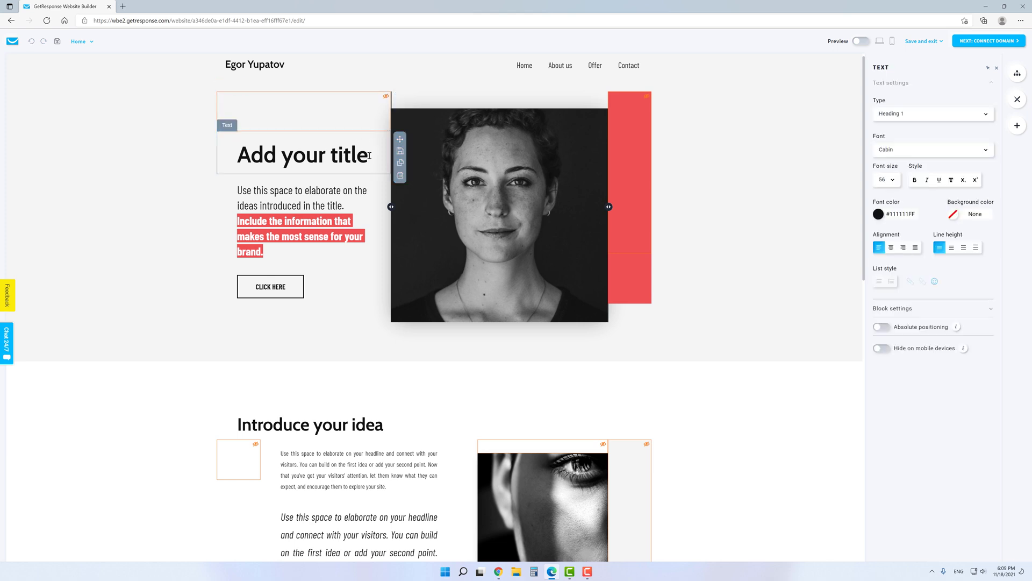
drag(369, 156, 233, 154)
text(Hi there!)
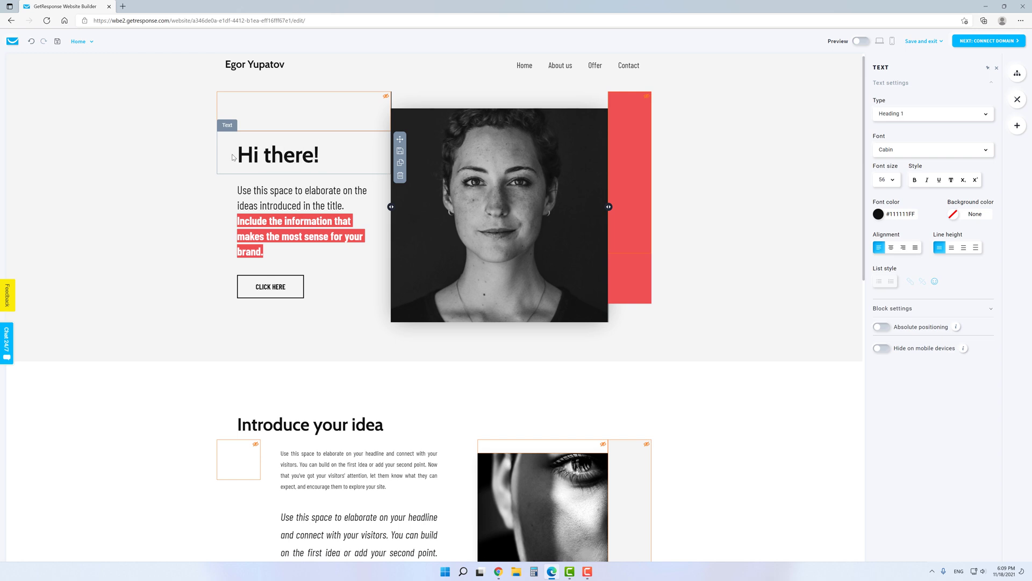
Step: Paste the new intro text over the paragraph and set it to font size 28
click(271, 190)
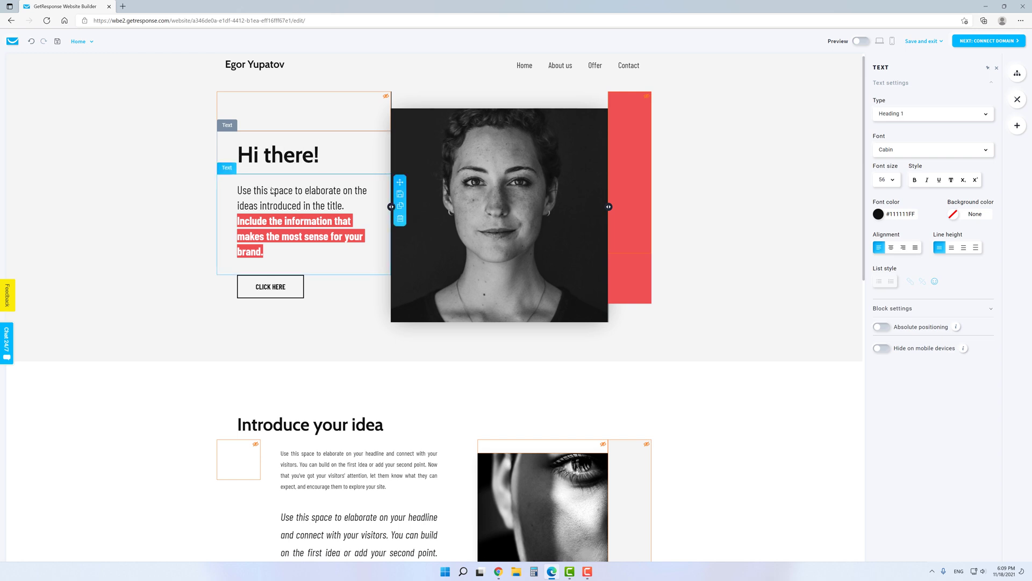
key(ctrl+a)
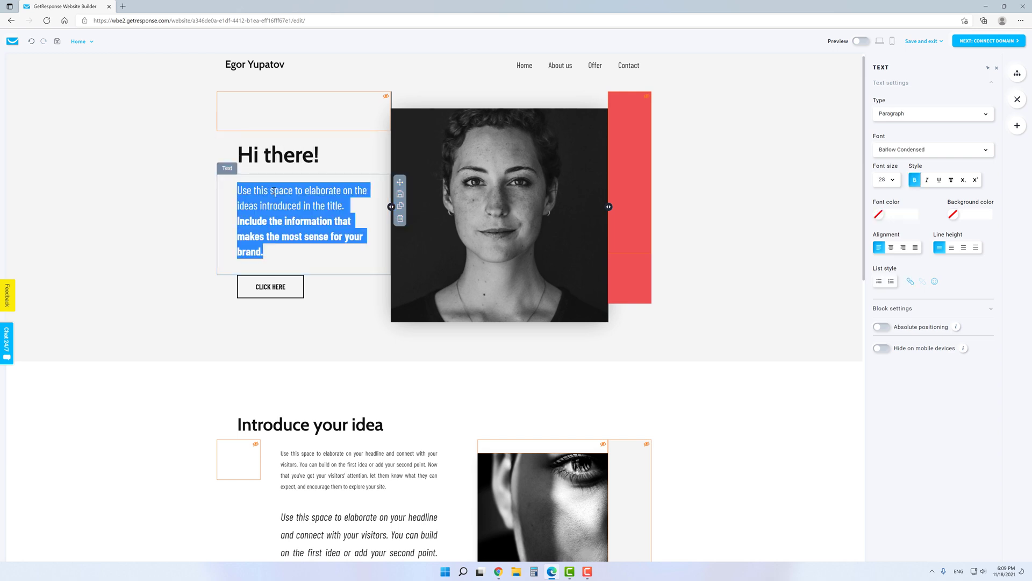
text(Welcome to my personal website.  My name is Egor, and I am a professional digital marketer with more than a decade of experience.)
key(ctrl+a)
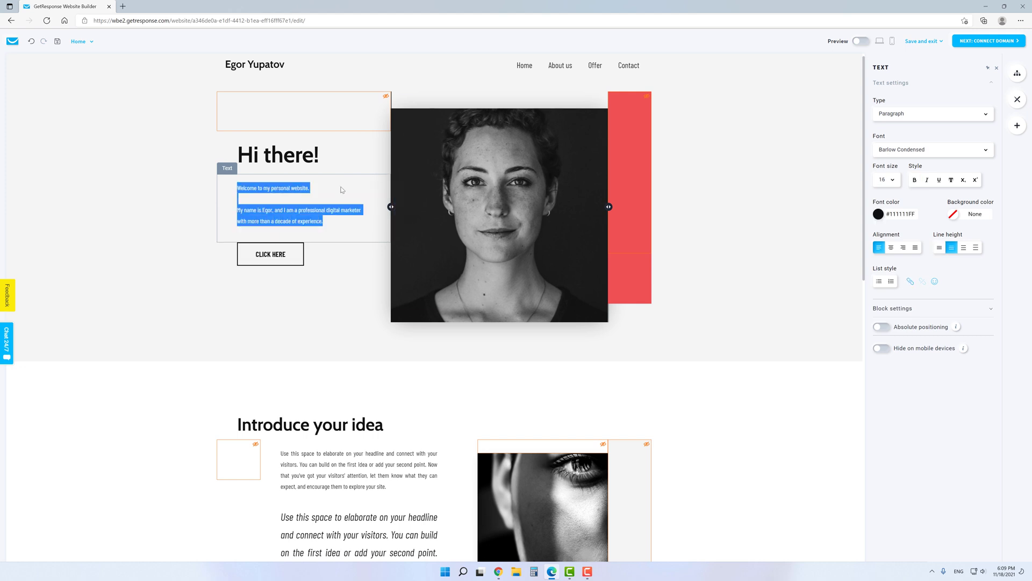
click(889, 180)
click(887, 306)
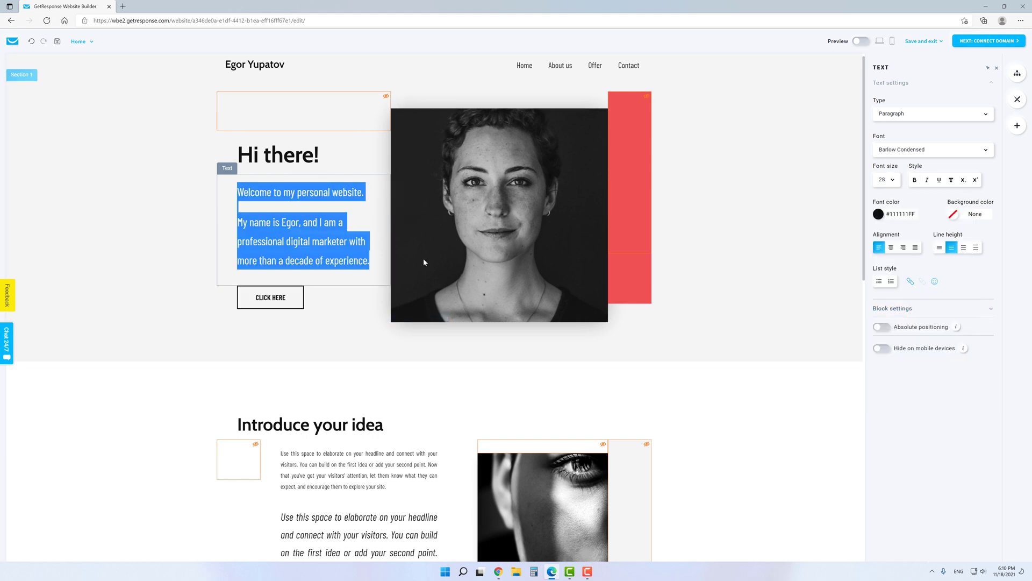
Step: Give the second intro paragraph a red background with white text
click(360, 260)
drag(369, 261, 237, 222)
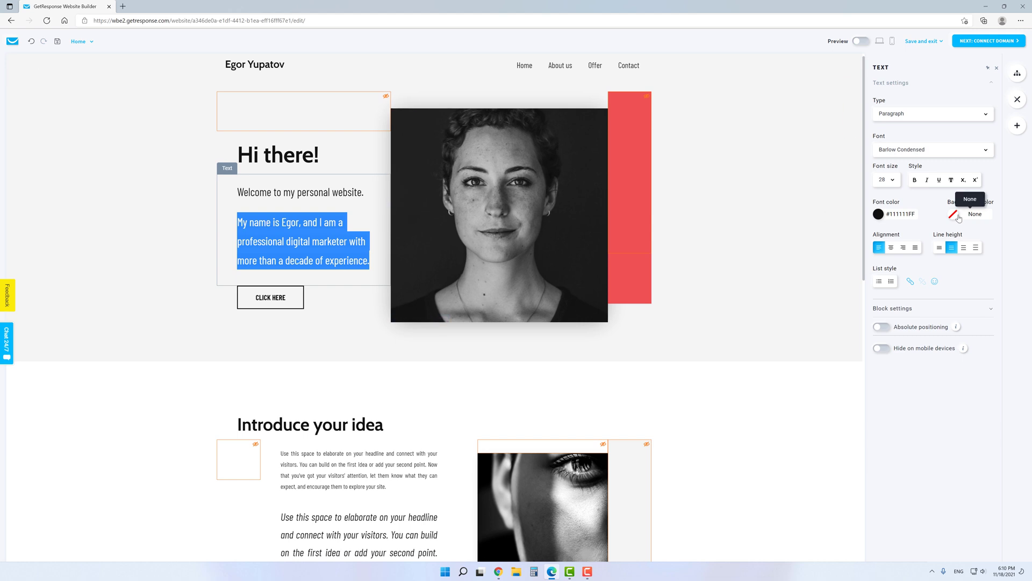
click(953, 214)
click(990, 244)
click(879, 214)
click(945, 241)
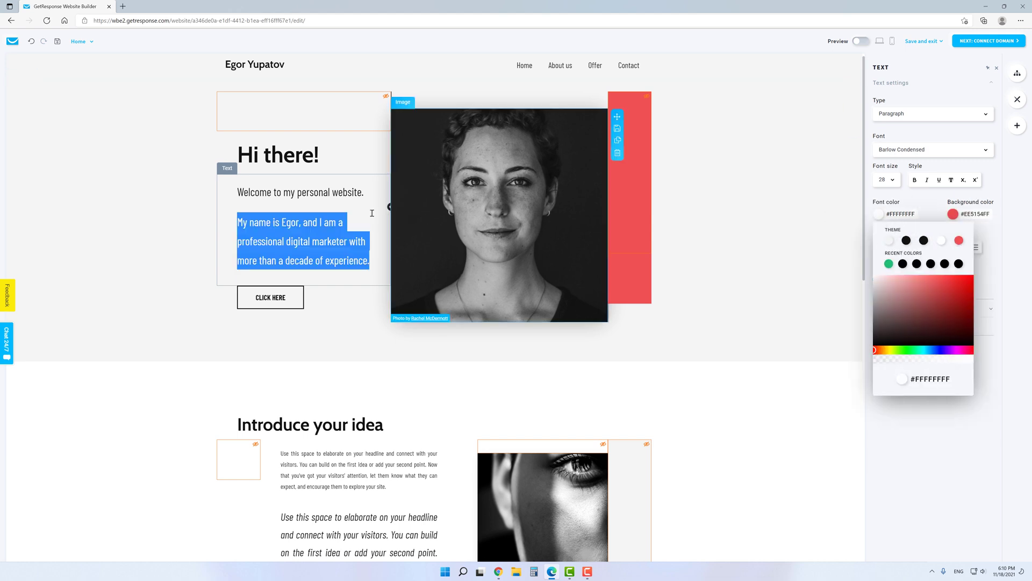
click(364, 193)
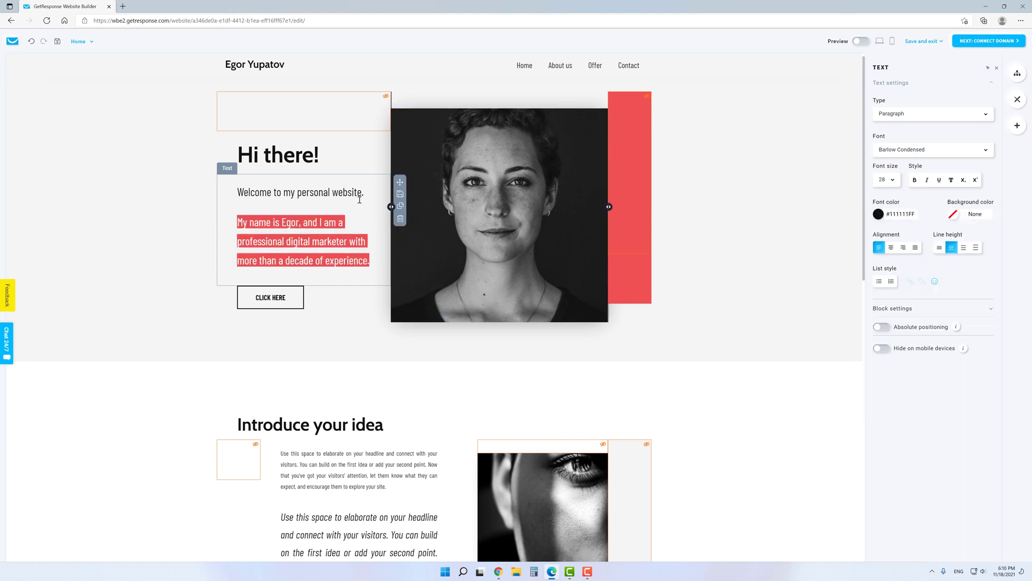
click(288, 297)
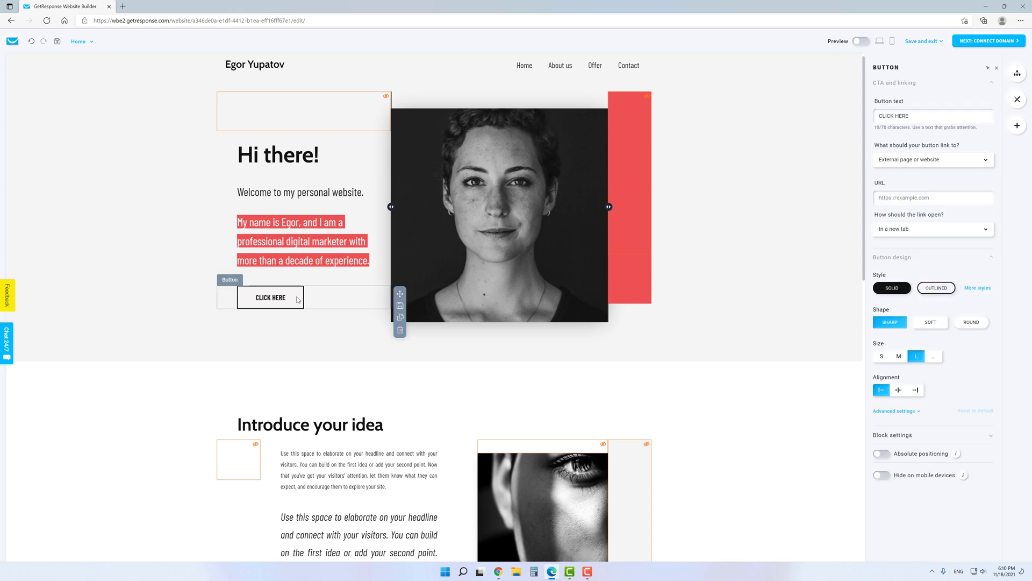
Step: Relabel the CLICK HERE button to 'HIRE ME', keeping 'External page or website' as its link type
triple_click(918, 117)
text(HIRE ME)
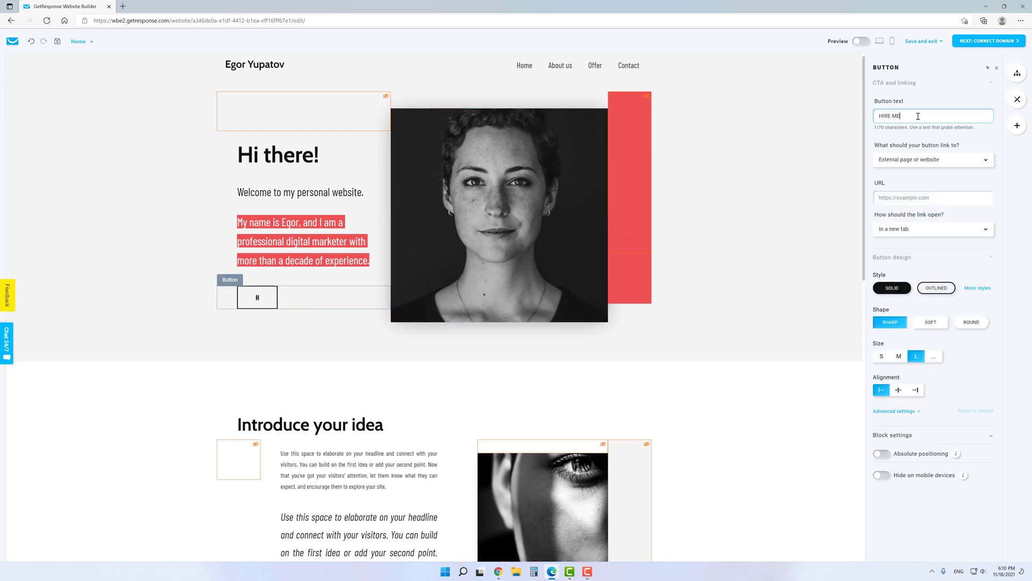
click(924, 160)
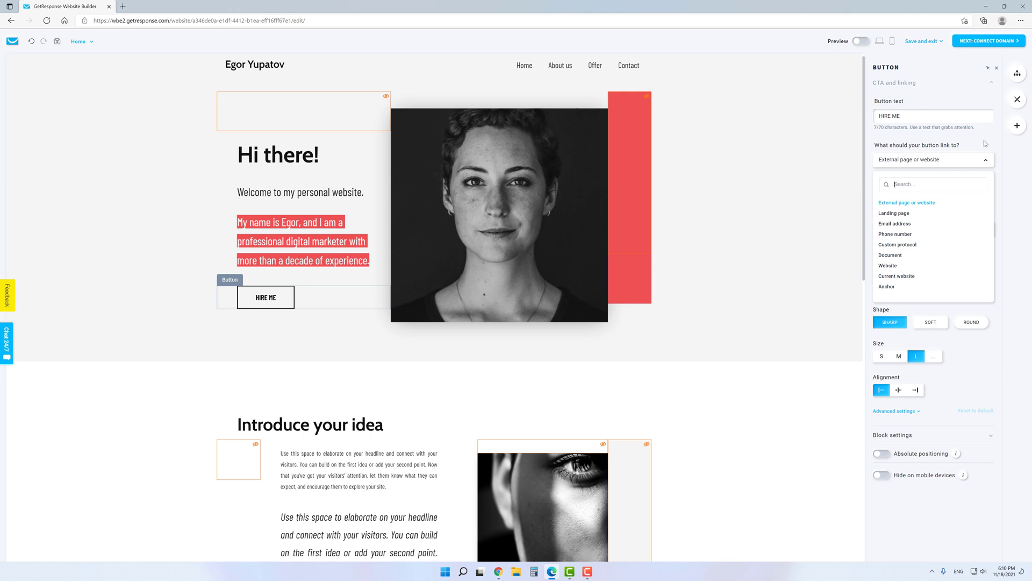
click(965, 160)
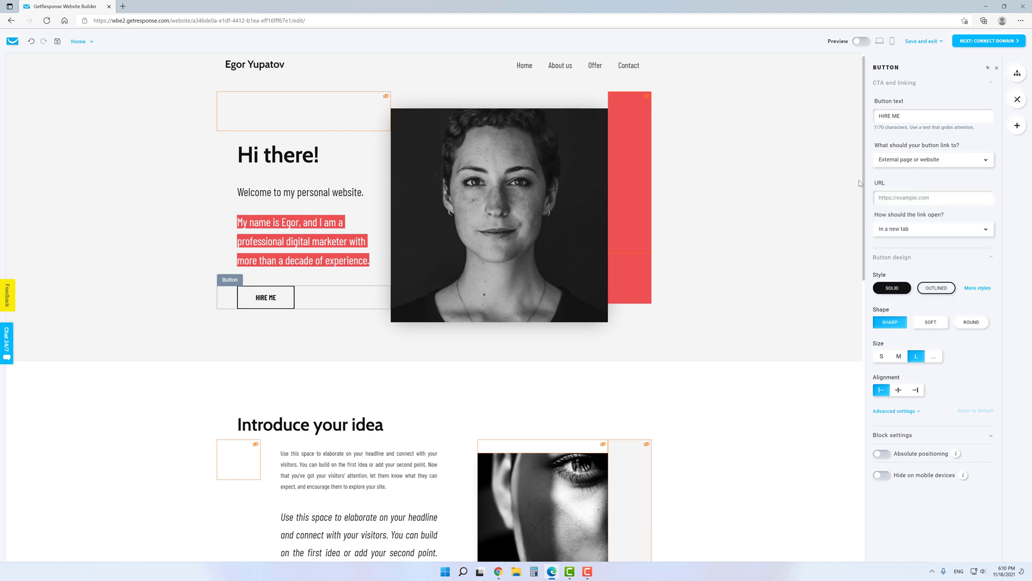
click(459, 187)
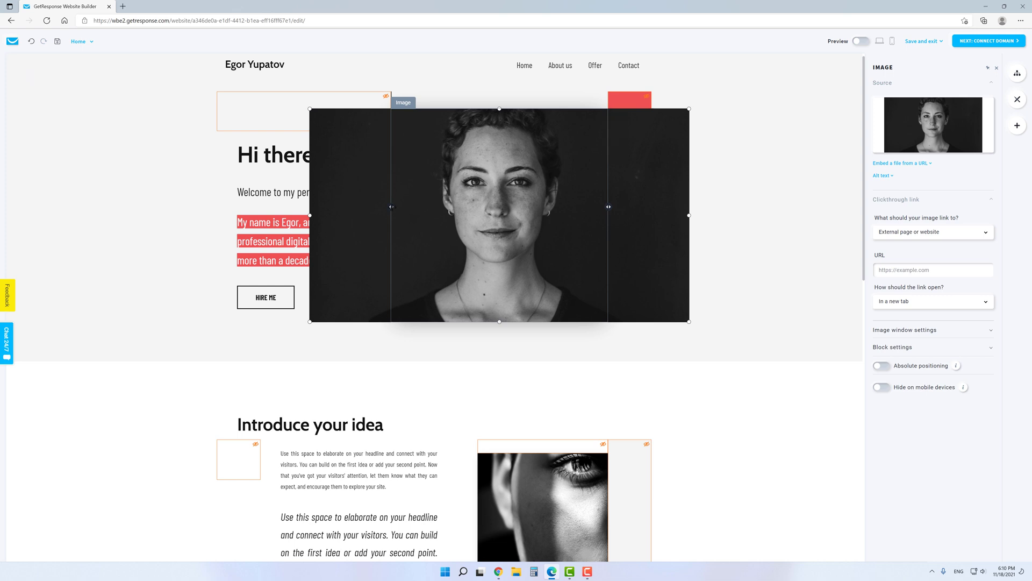
Step: Swap the hero photo for the portrait on a blue background from the image library
drag(392, 206, 313, 216)
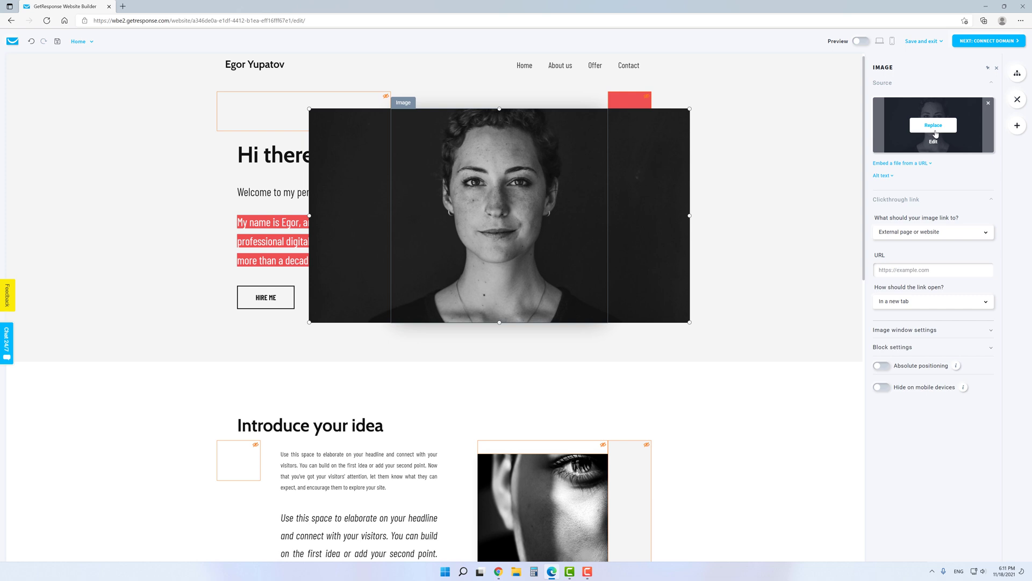
click(934, 132)
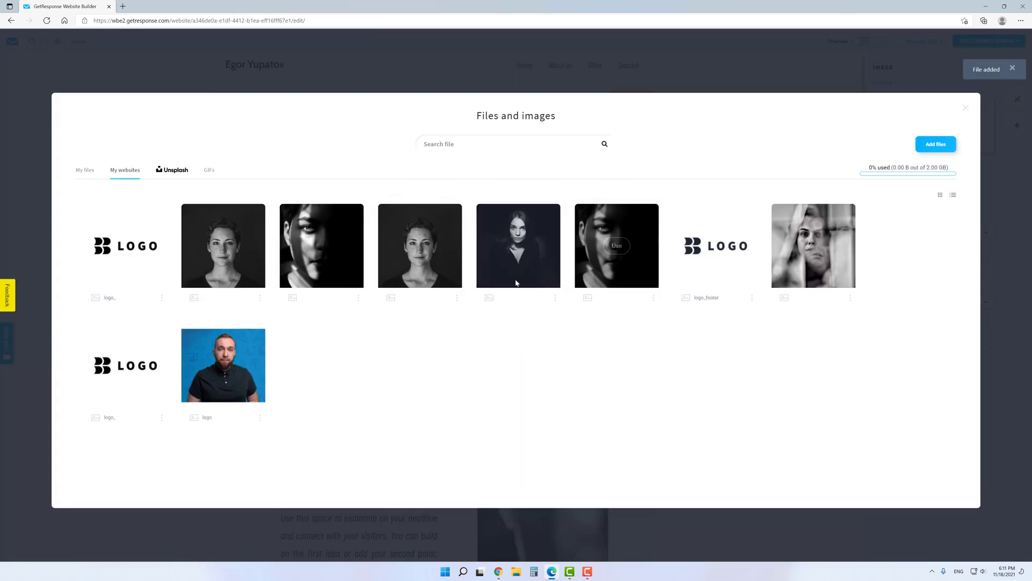
click(224, 365)
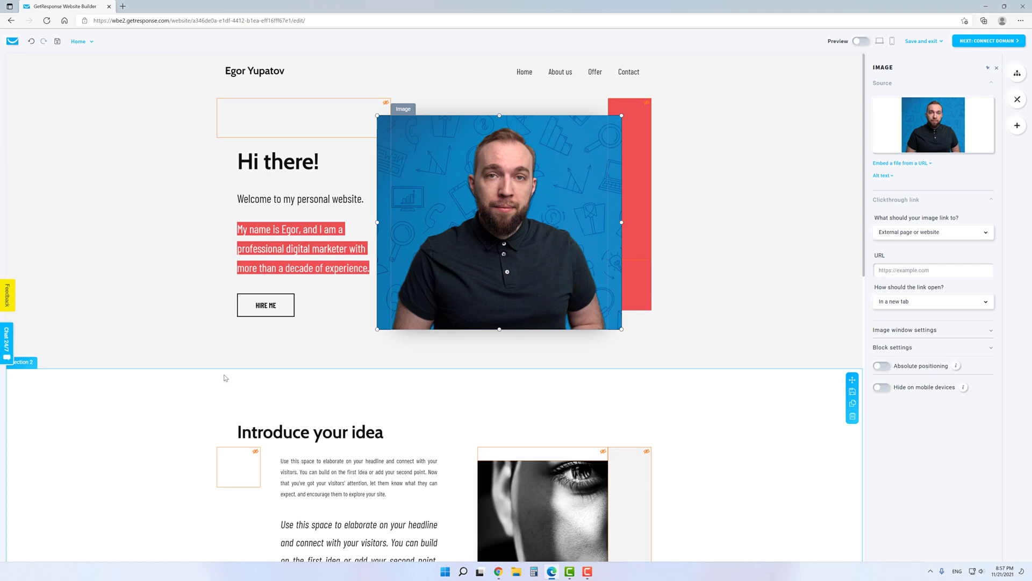
Step: Insert the three-column BASIC, PLUS, PRO pricing template below the hero and proceed to domain connection
click(1021, 125)
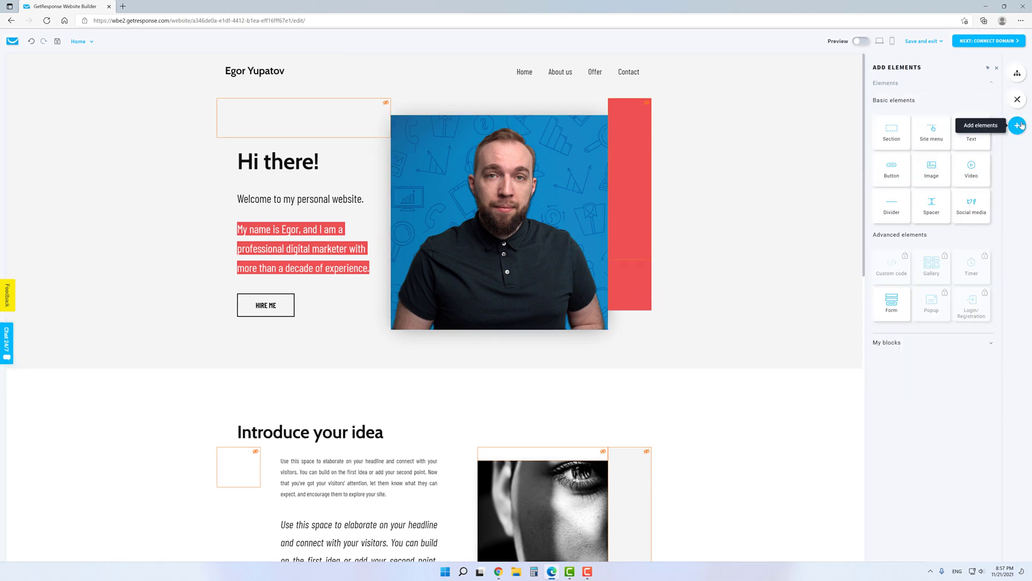
drag(891, 135, 438, 371)
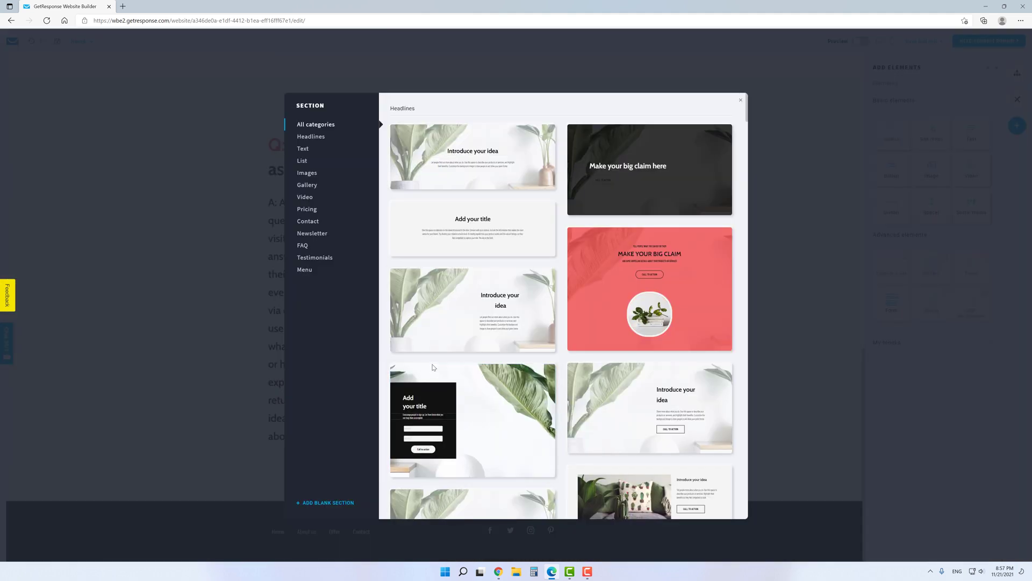
click(312, 208)
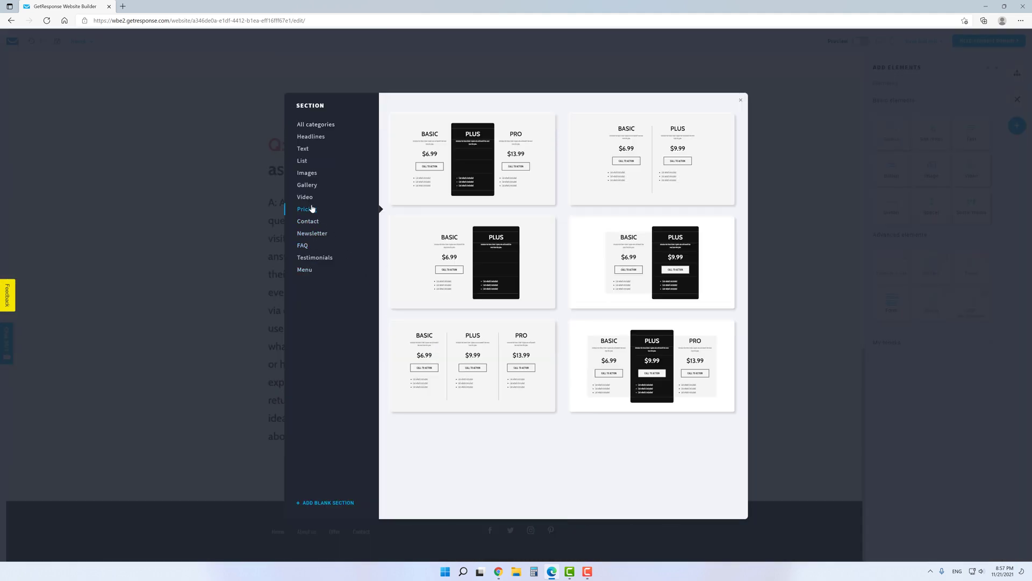
click(459, 368)
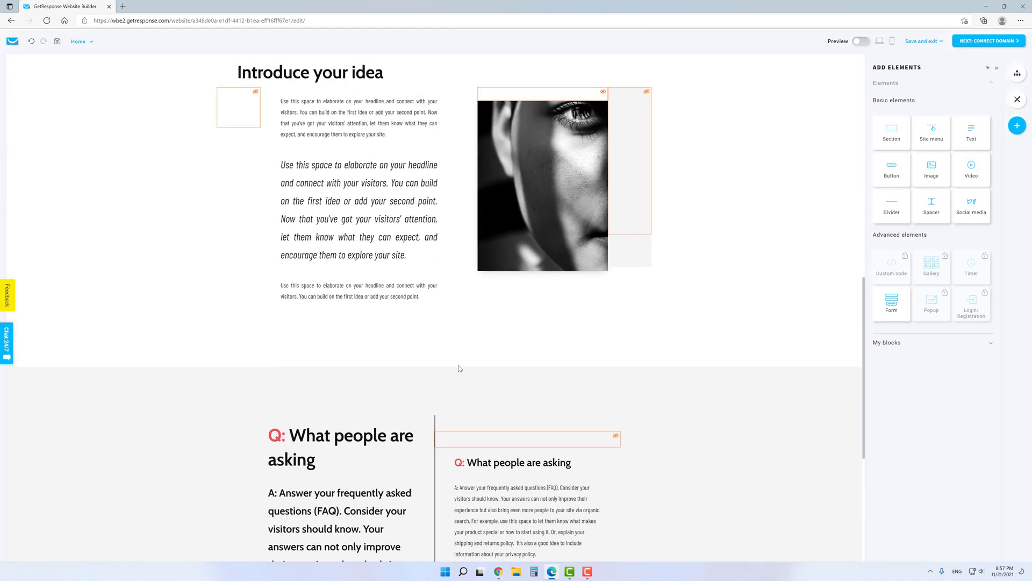
scroll(459, 369, up, 5)
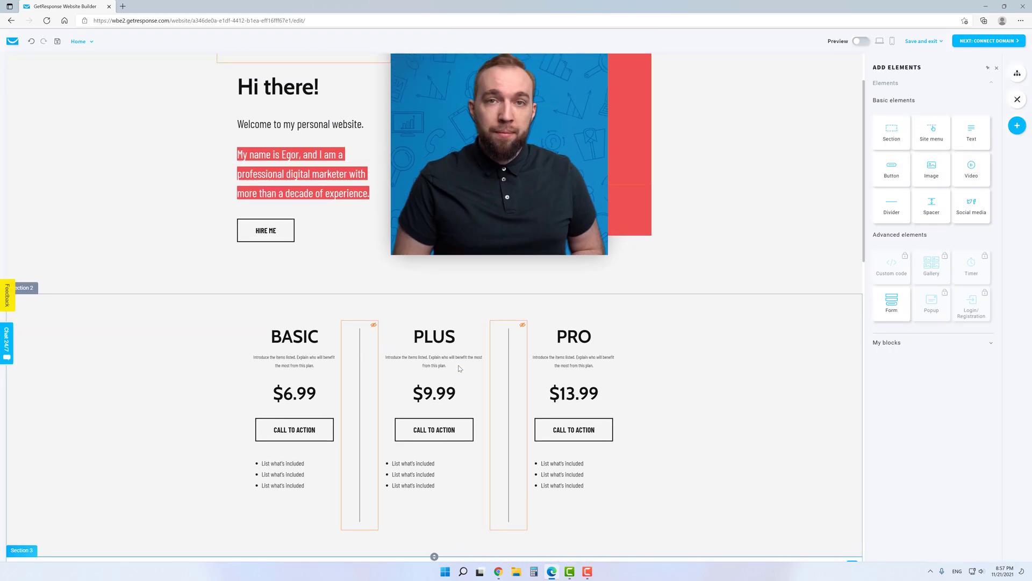
scroll(460, 368, down, 2)
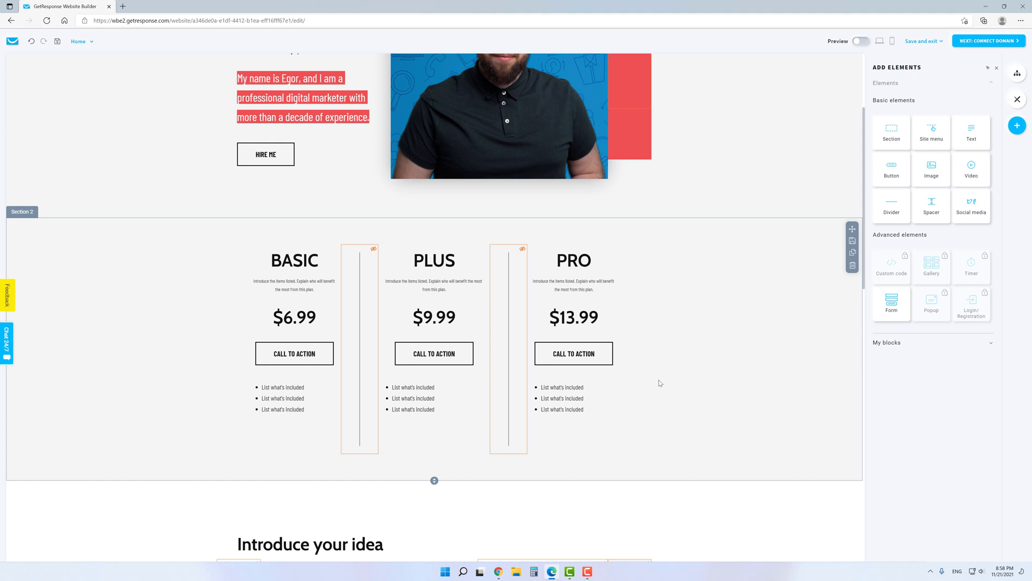
click(979, 44)
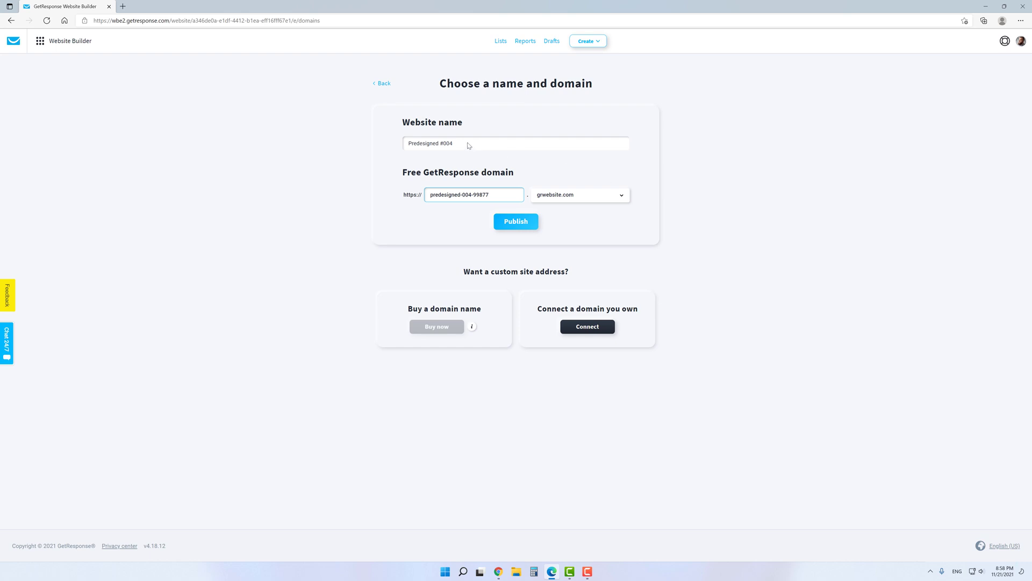
Step: Rename the site and set a personal grwebsite.com prefix, then publish and open the live site
drag(458, 143, 346, 143)
text(Egor's website)
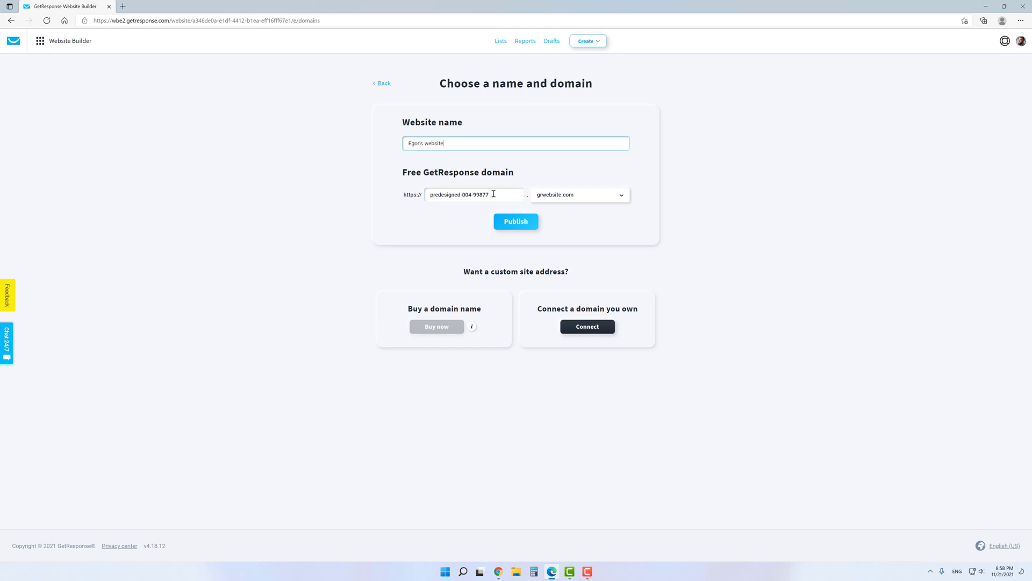
drag(491, 195, 384, 193)
text(e)
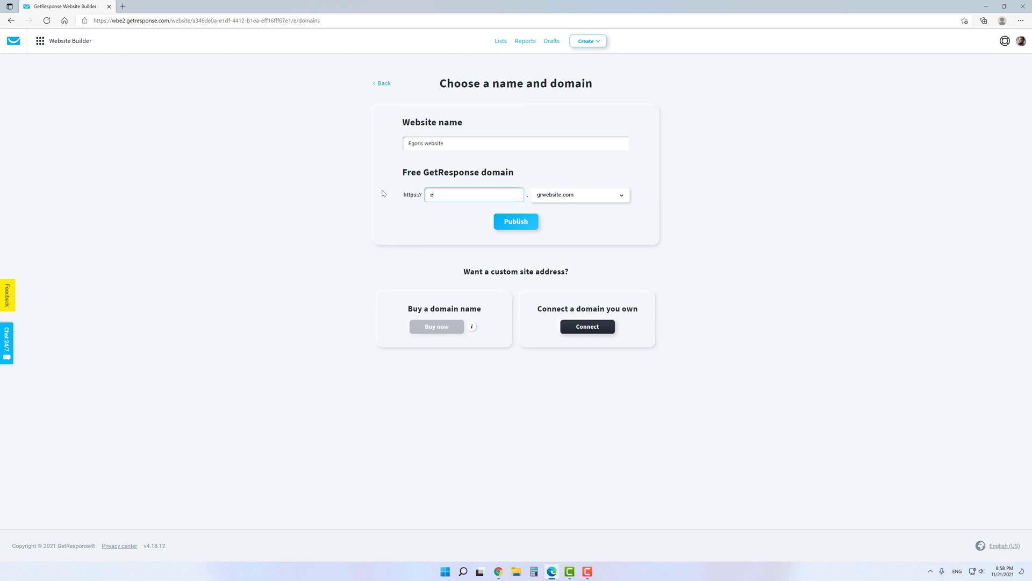
text(goryupatov)
click(522, 223)
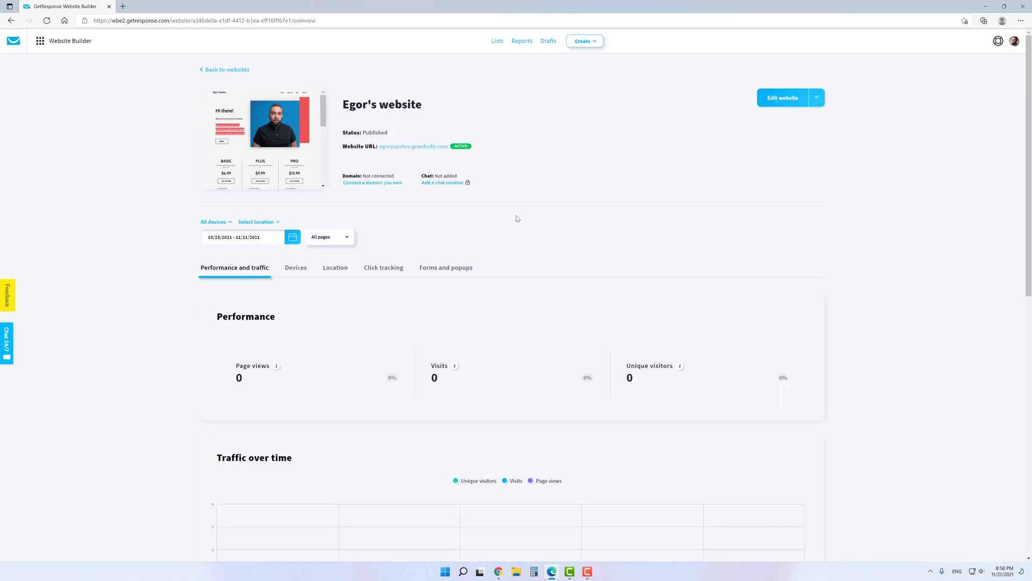
click(425, 146)
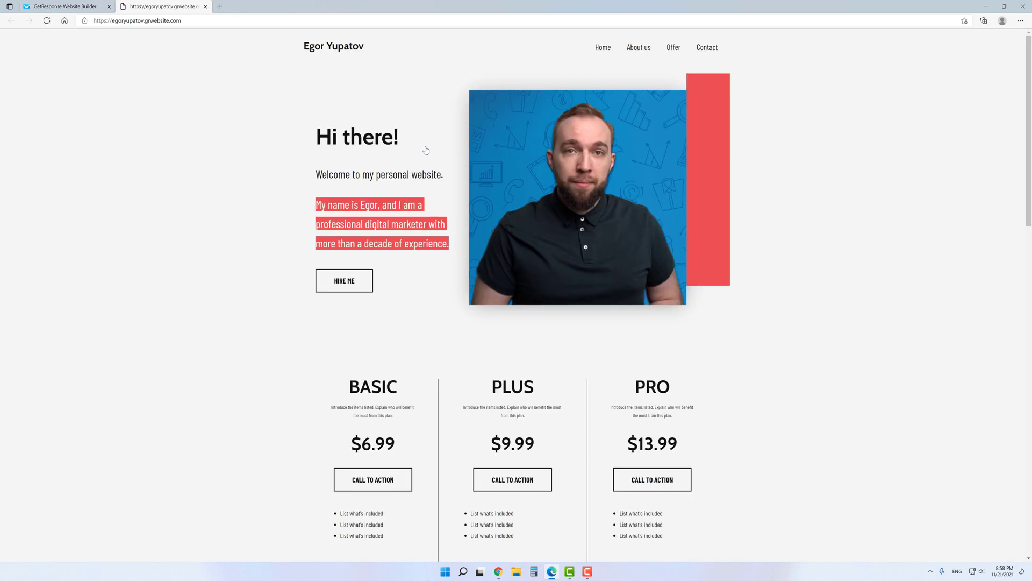
scroll(779, 302, down, 12)
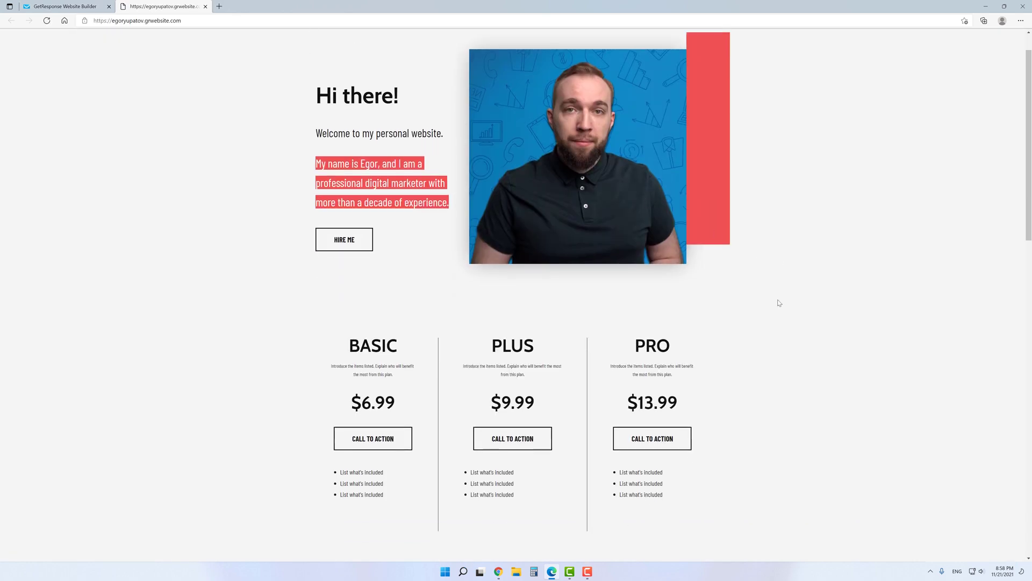
scroll(779, 303, down, 5)
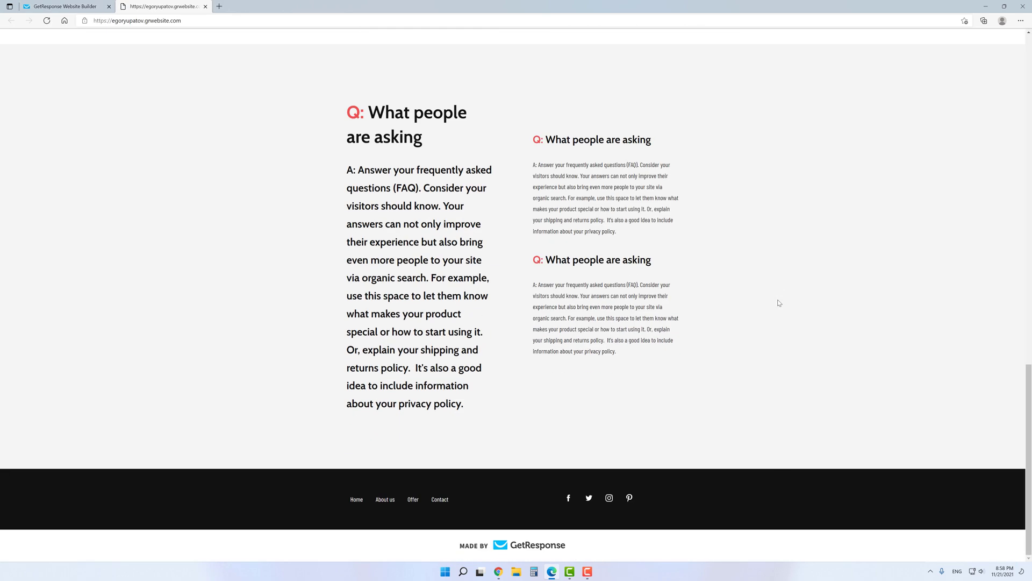
scroll(779, 303, up, 15)
scroll(779, 302, up, 3)
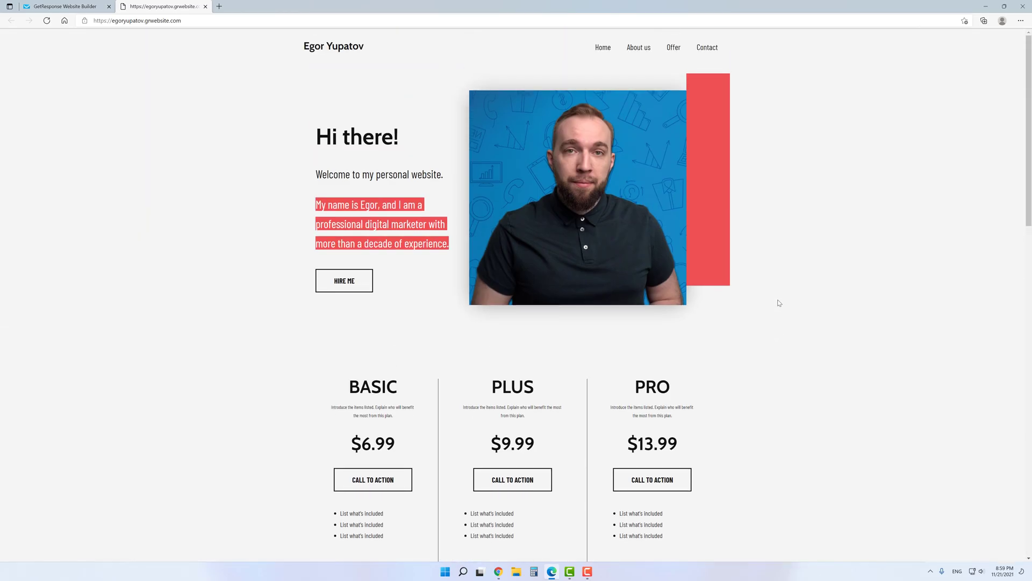